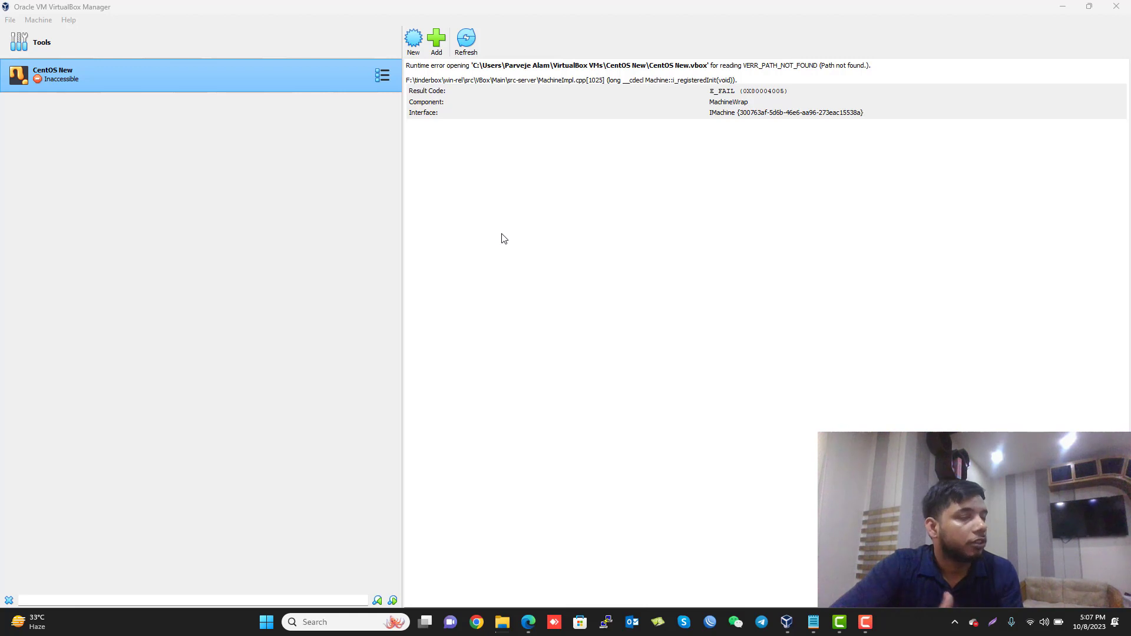
# Start creating a new virtual machine and name it Windows
pyautogui.click(414, 41)
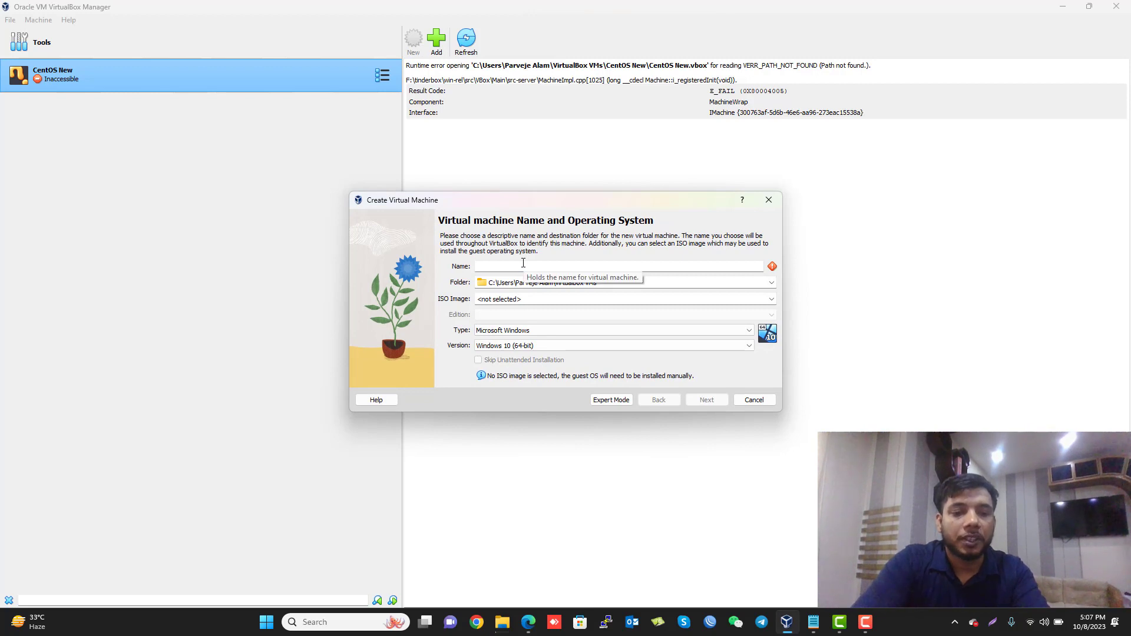
pyautogui.write('Wind')
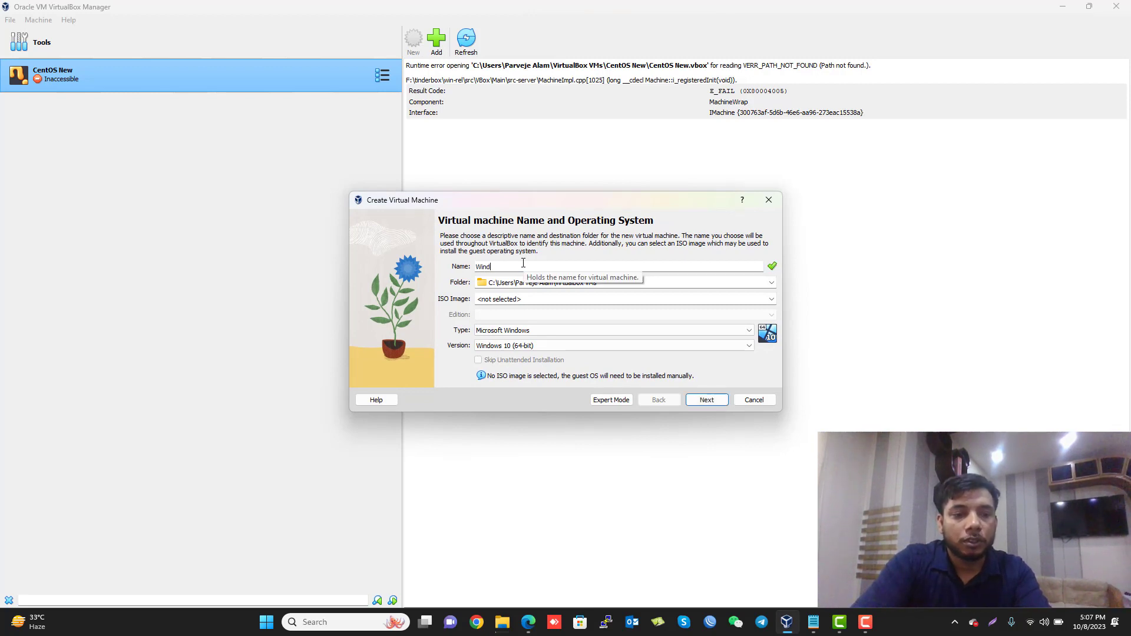
pyautogui.write('ows')
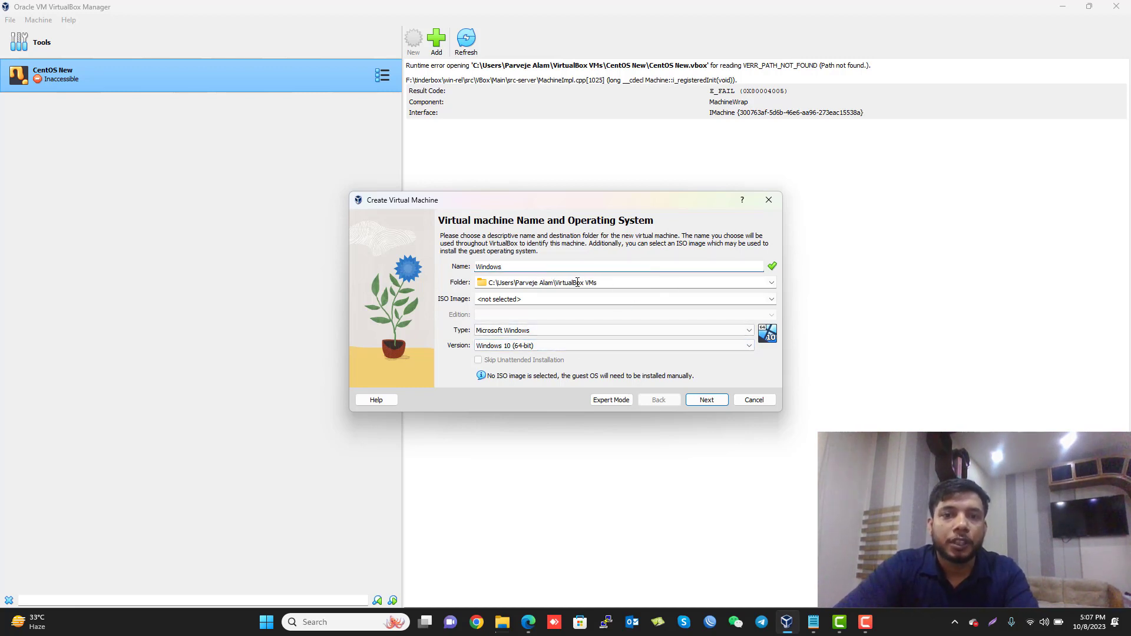
# Create a folder named VirtualBox VMs on the E: drive and set it as the machine's folder
pyautogui.moveTo(607, 280); pyautogui.dragTo(545, 284)
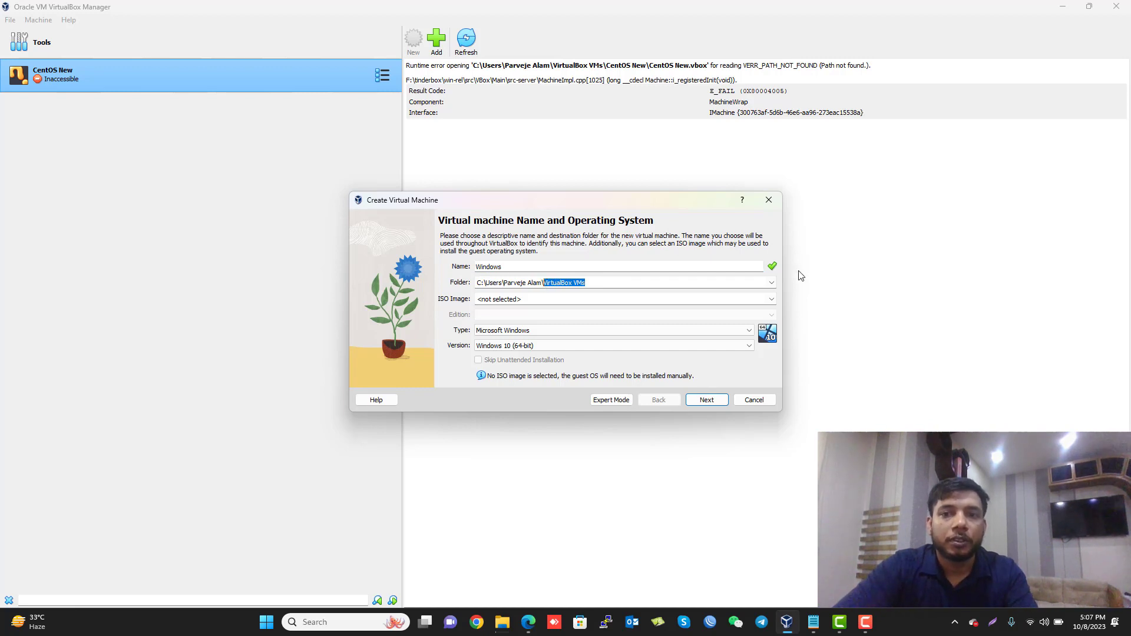
pyautogui.click(772, 284)
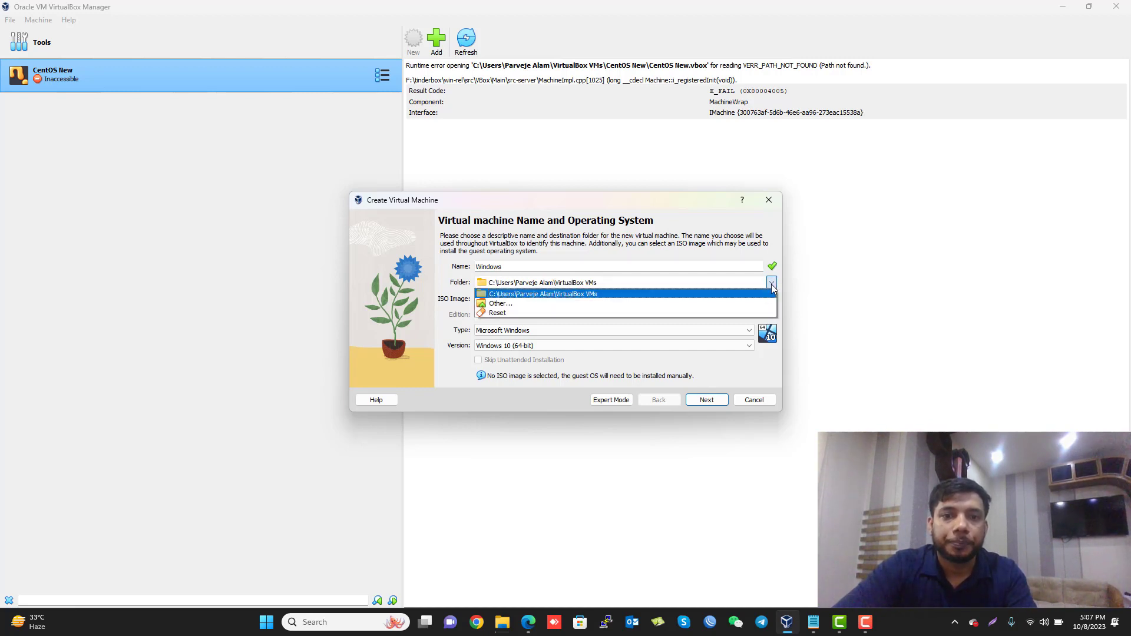
pyautogui.click(664, 305)
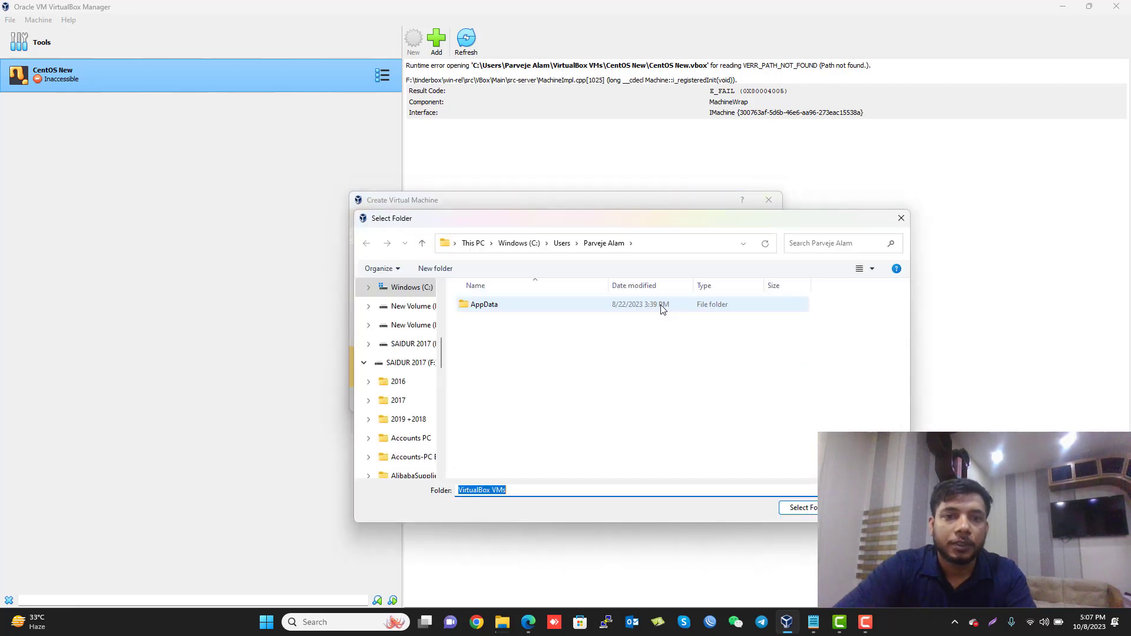
pyautogui.scroll(-1, 411, 422)
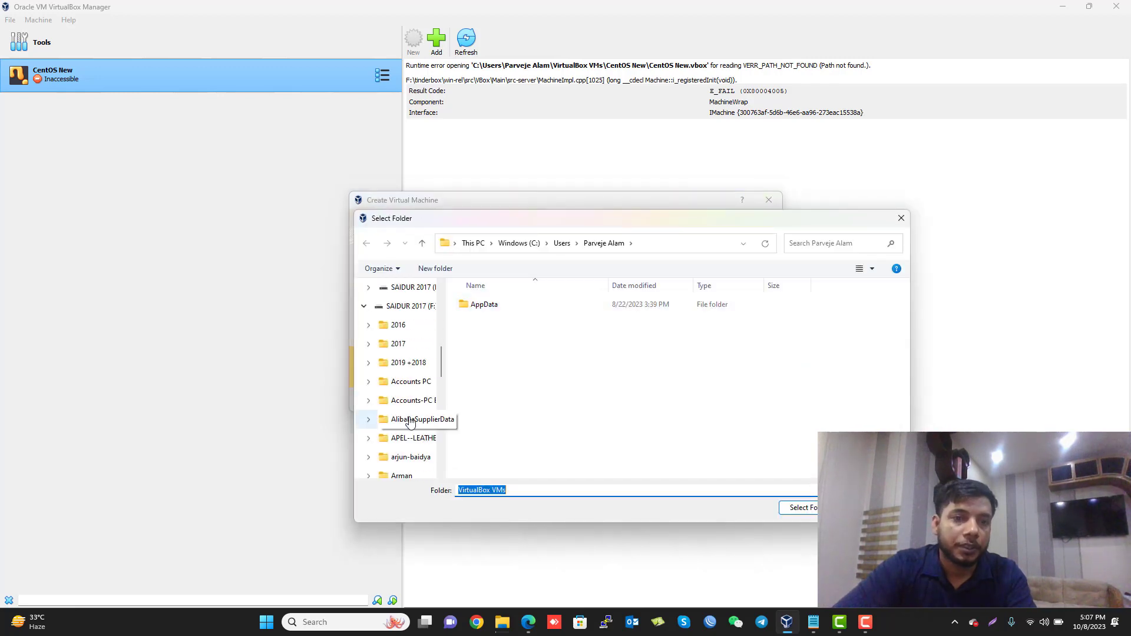
pyautogui.scroll(1, 410, 421)
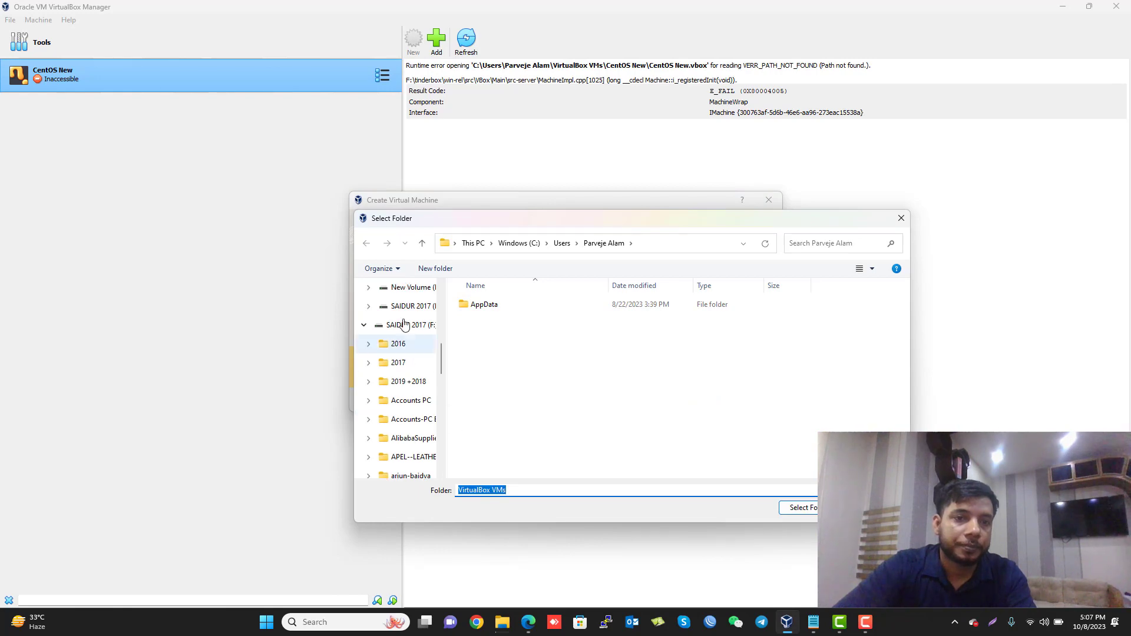
pyautogui.scroll(2, 405, 342)
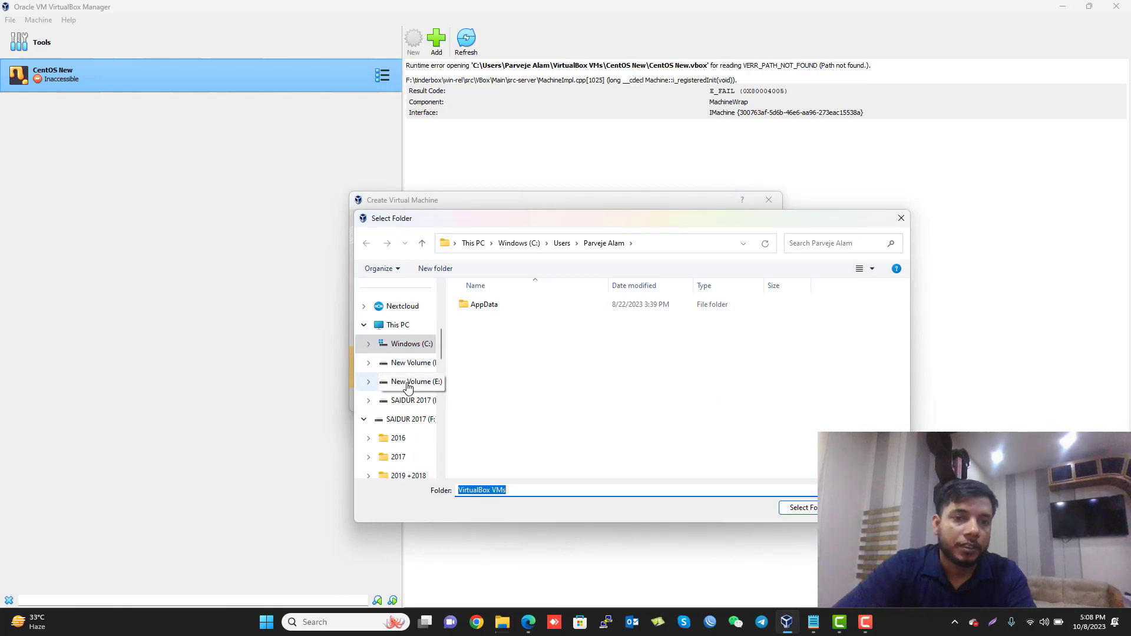
pyautogui.click(406, 381)
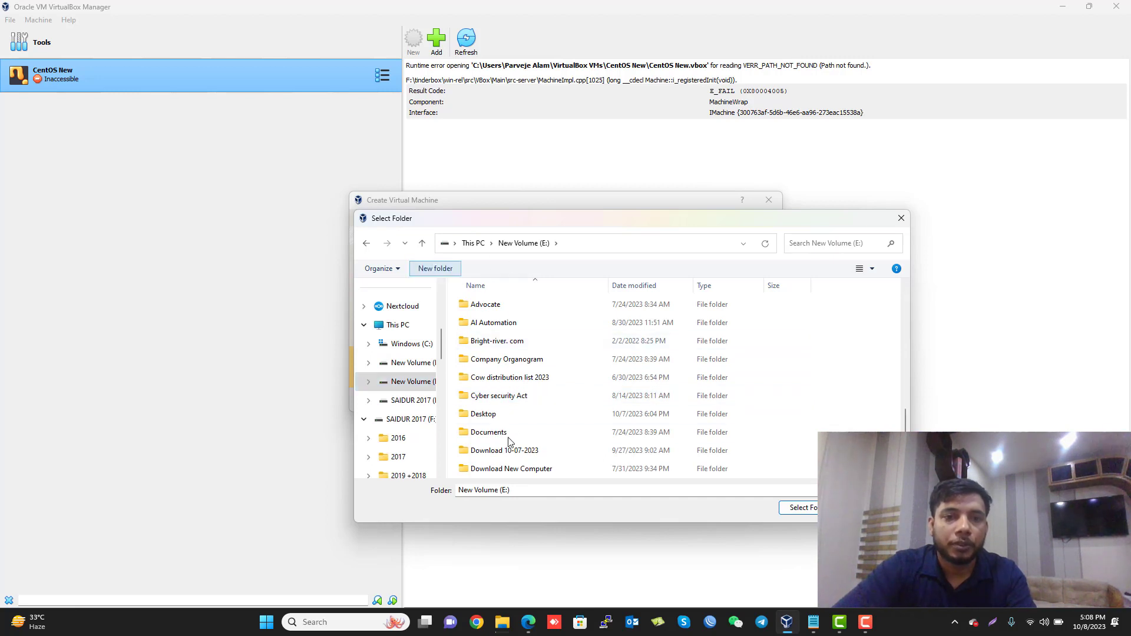
pyautogui.hotkey('ctrl', 'shift', 'n')
pyautogui.write('VirtualBox VMs')
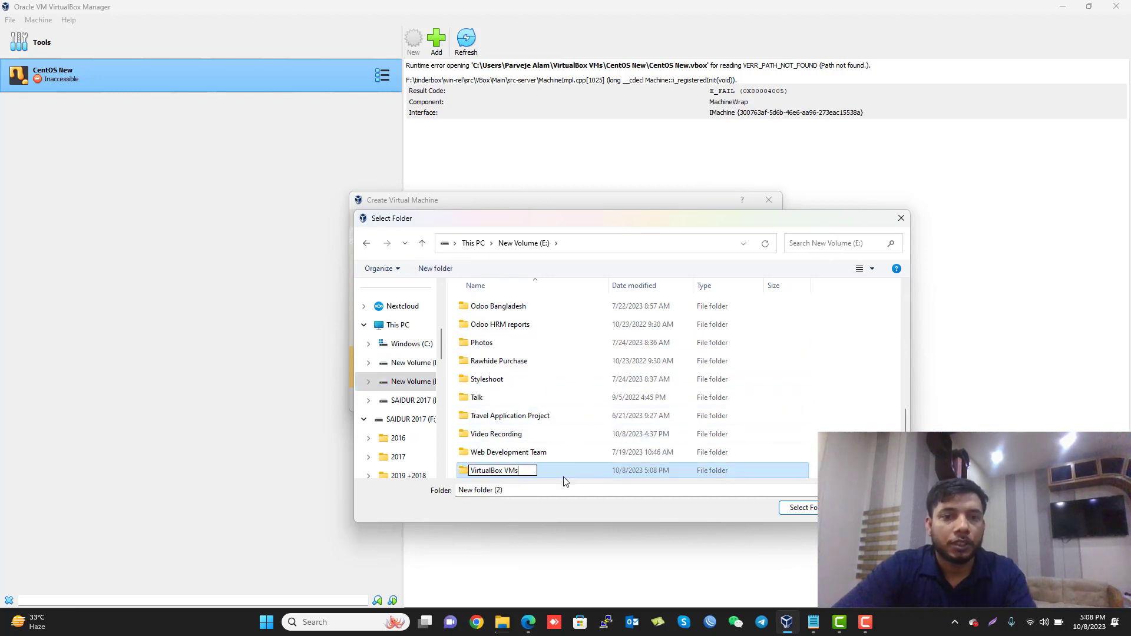
pyautogui.doubleClick(641, 467)
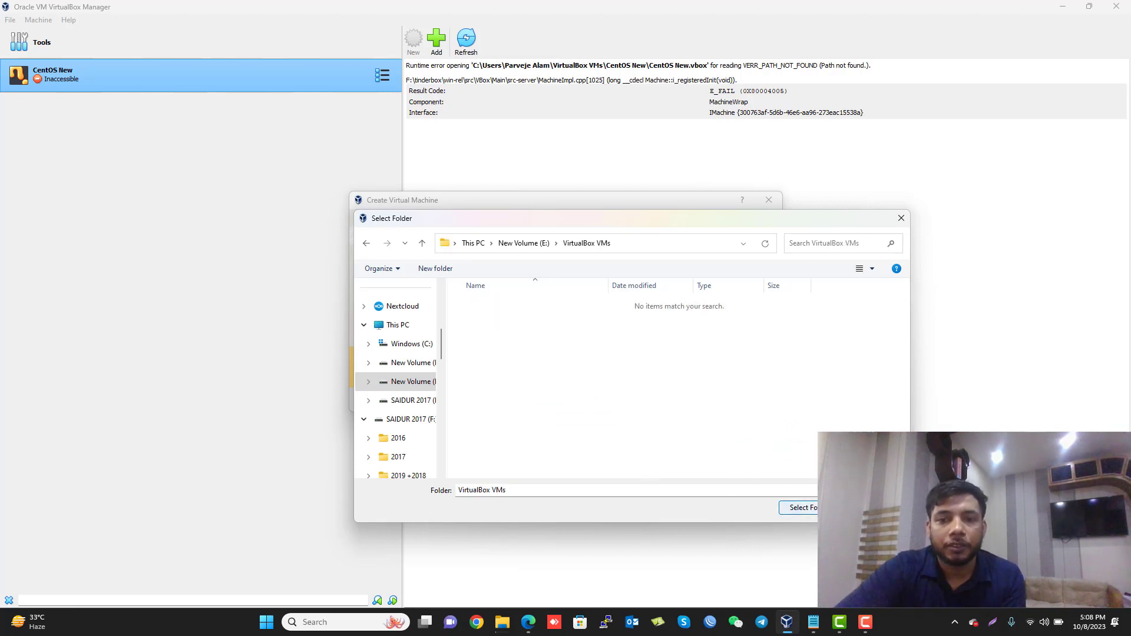
pyautogui.click(798, 507)
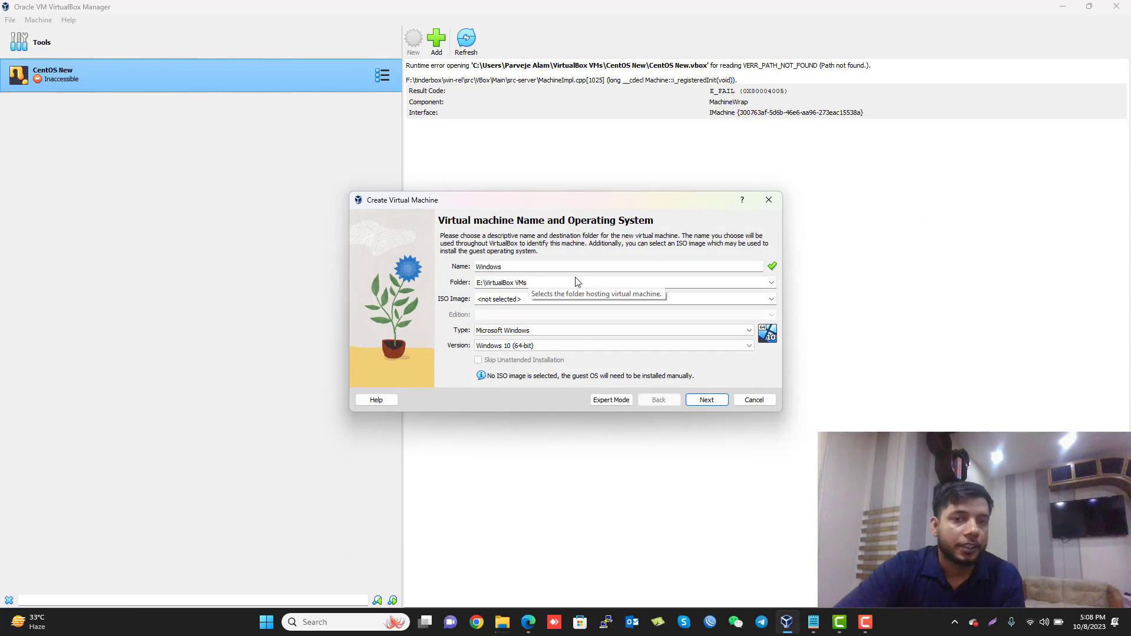
# Set windows_10_enterprise_x64_dvd_6851151.iso from D:\All Software\Windows ISO as the ISO image and continue to the unattended install setup
pyautogui.click(771, 300)
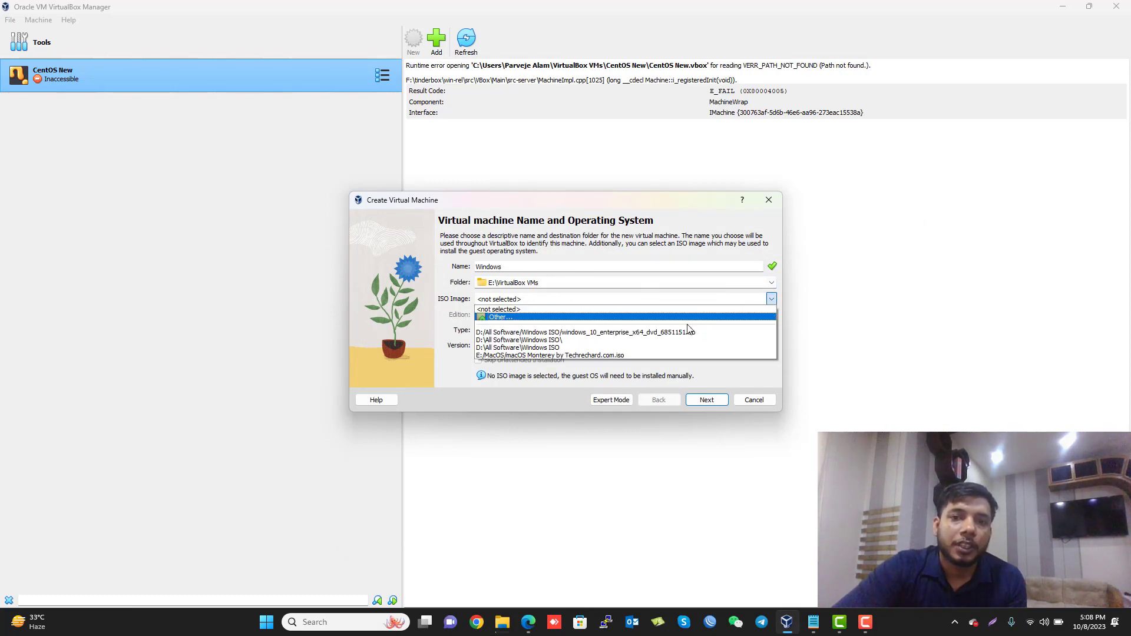
pyautogui.click(614, 319)
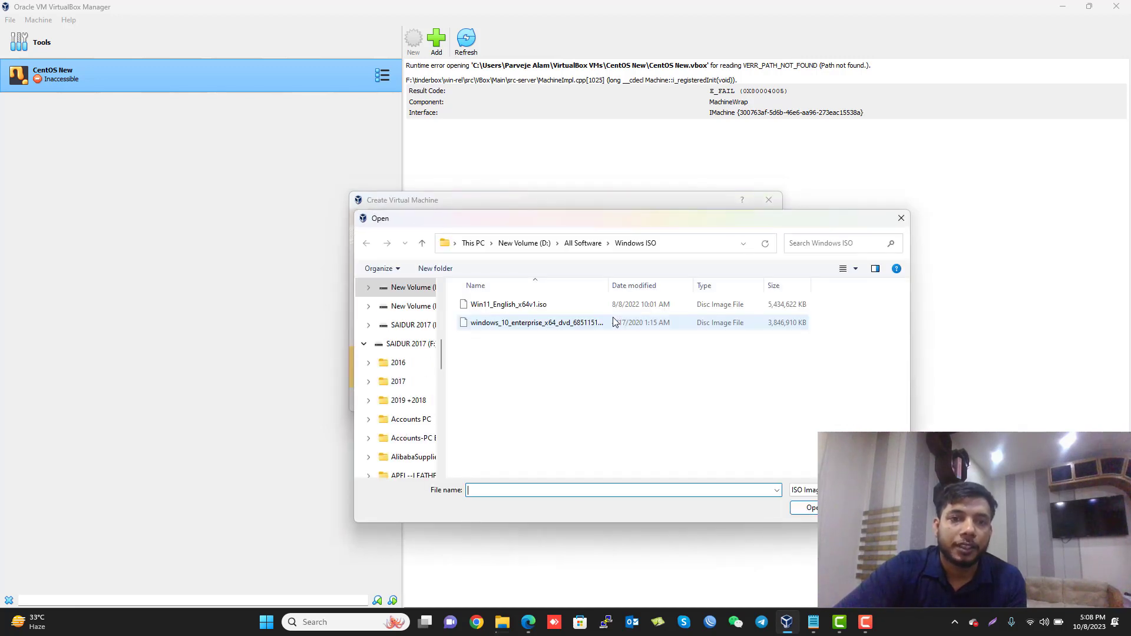
pyautogui.click(534, 322)
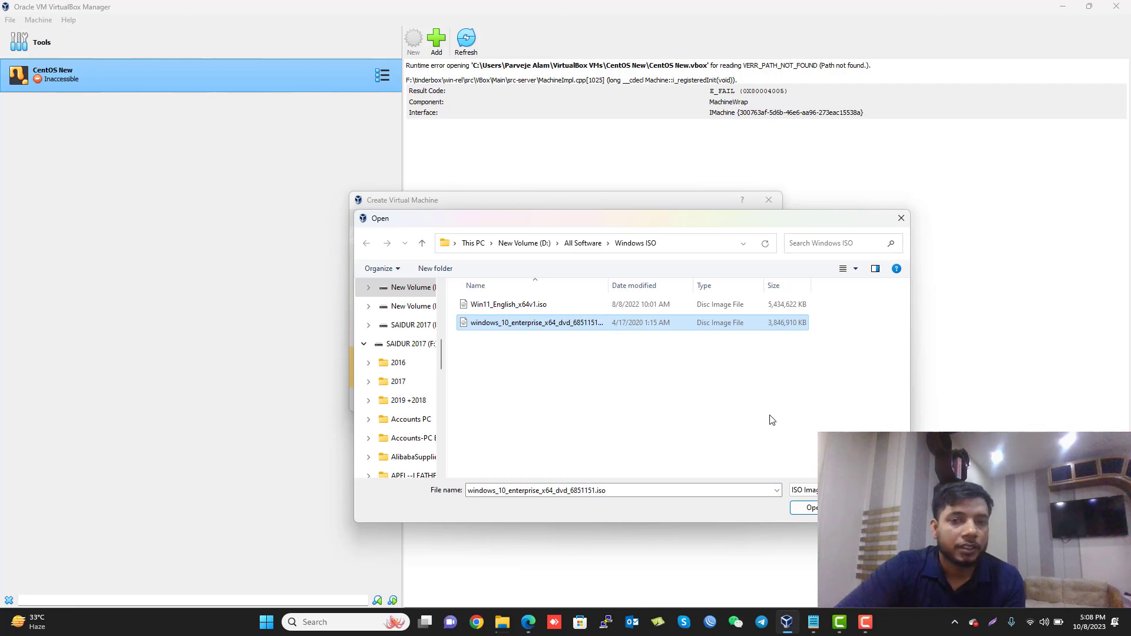
pyautogui.click(807, 507)
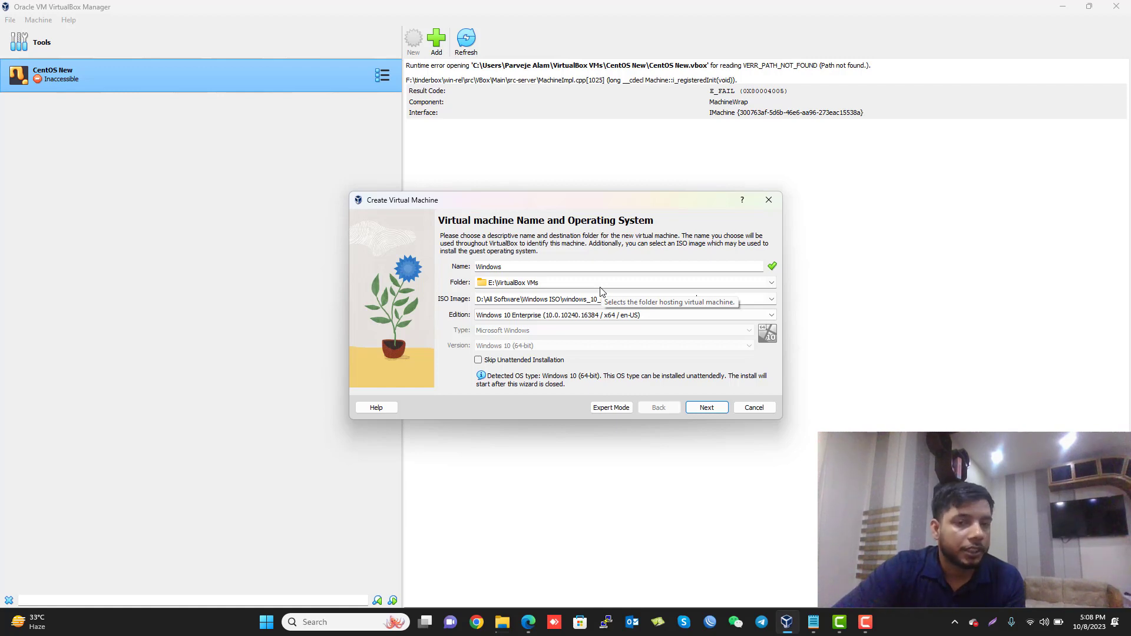
pyautogui.click(707, 409)
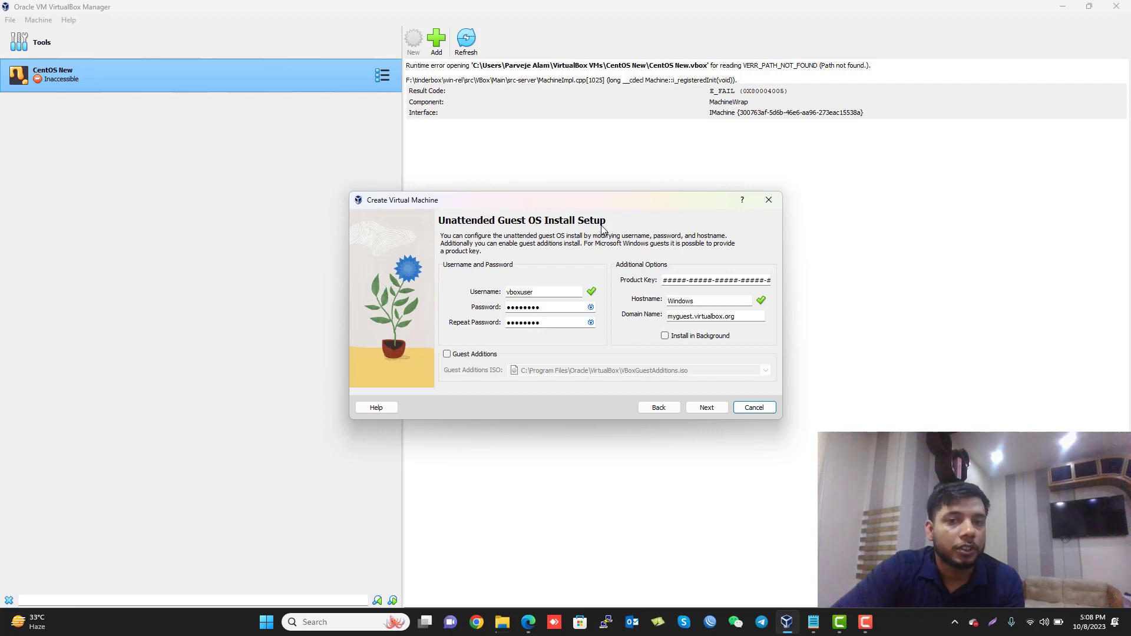
# Enter the account username, fill in the password and its repetition for the unattended install, and continue to the hardware settings
pyautogui.moveTo(543, 289); pyautogui.dragTo(480, 294)
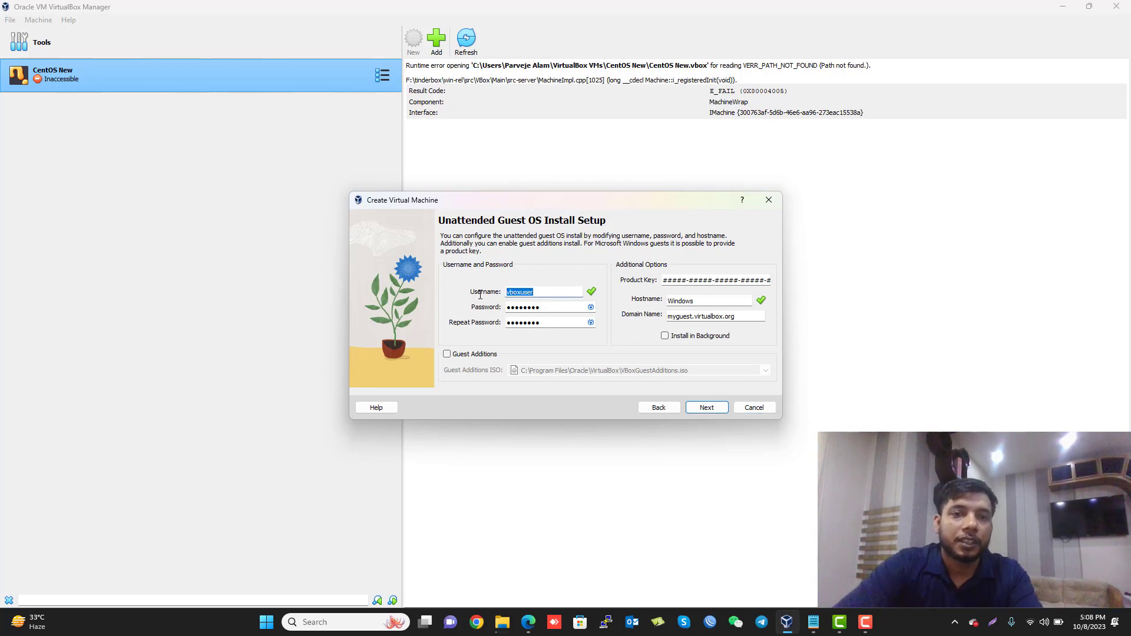
pyautogui.write('parveje')
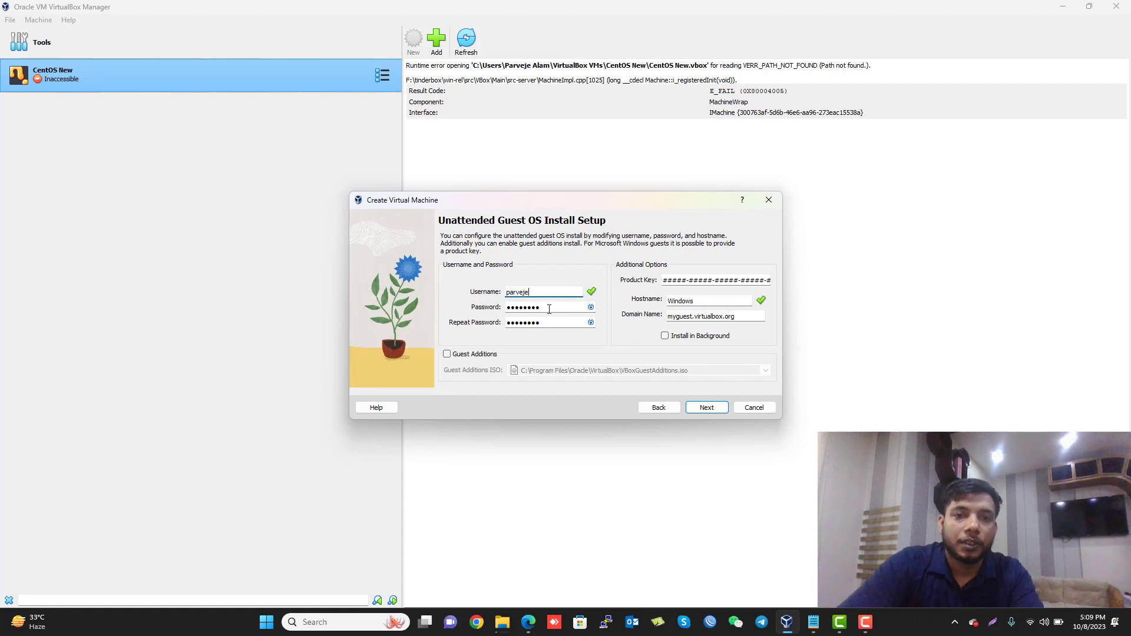
pyautogui.press('Tab')
pyautogui.write('p')
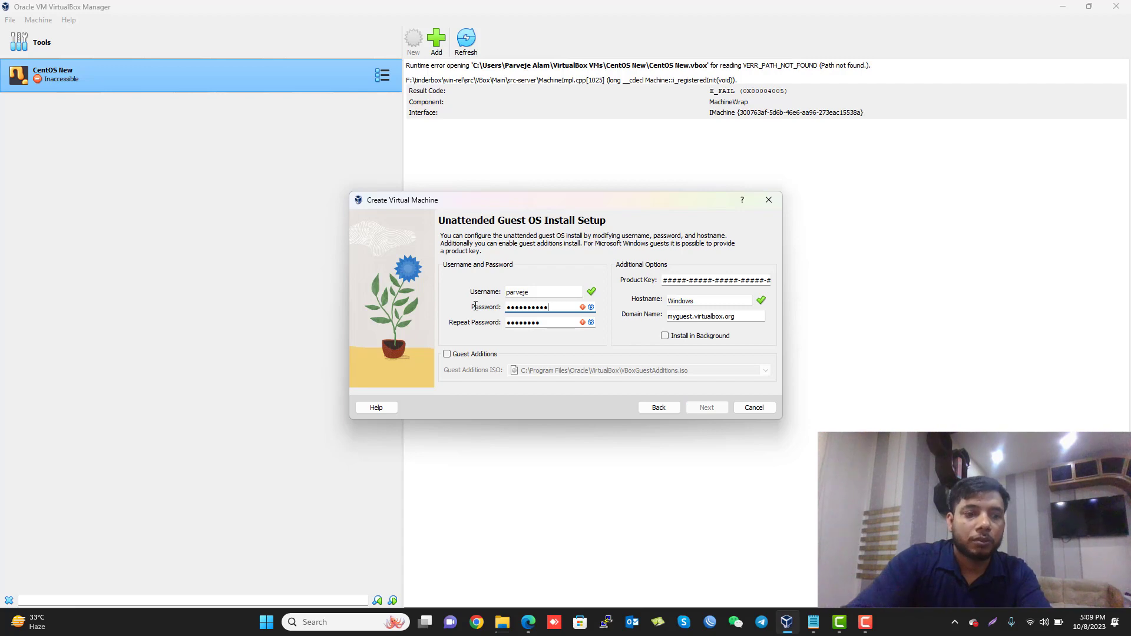
pyautogui.press('Tab')
pyautogui.write('••••')
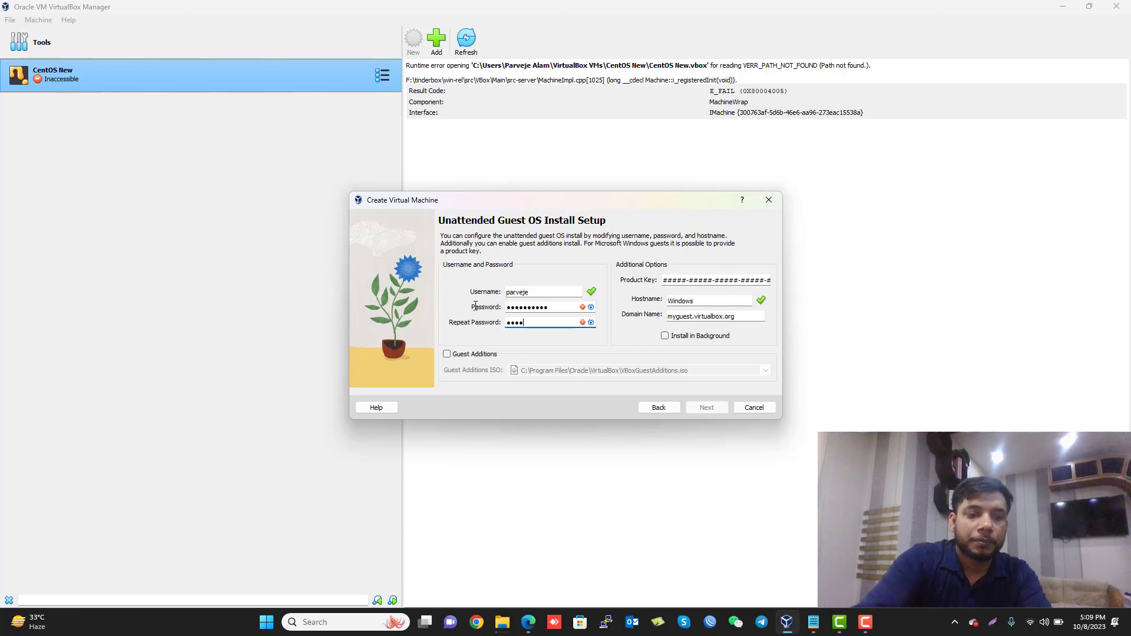
pyautogui.write('••••••')
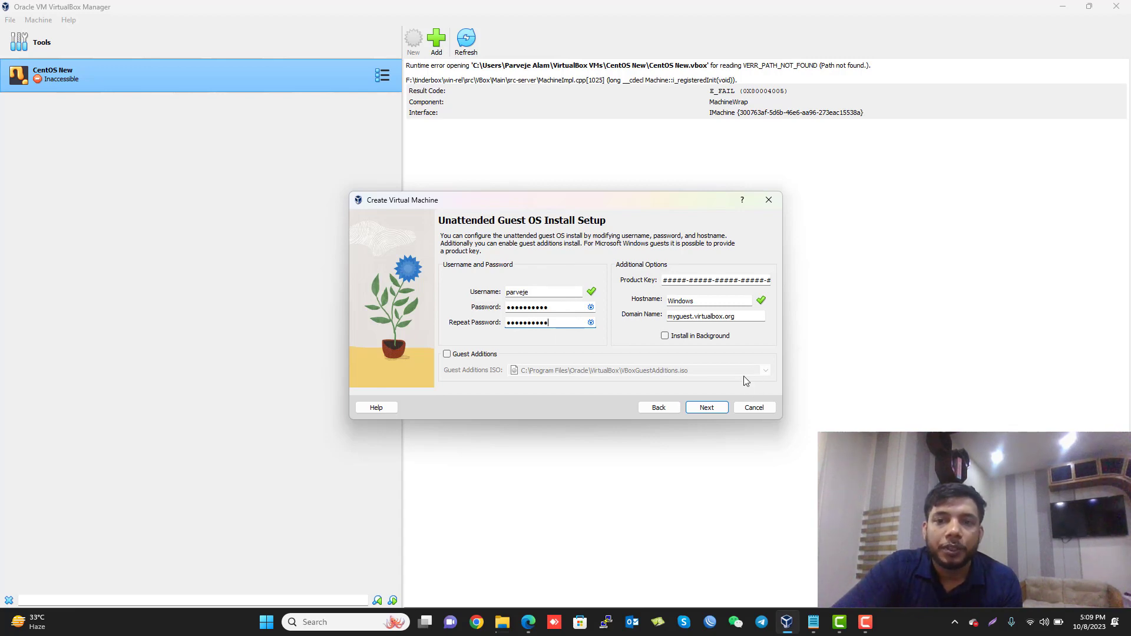
pyautogui.click(712, 410)
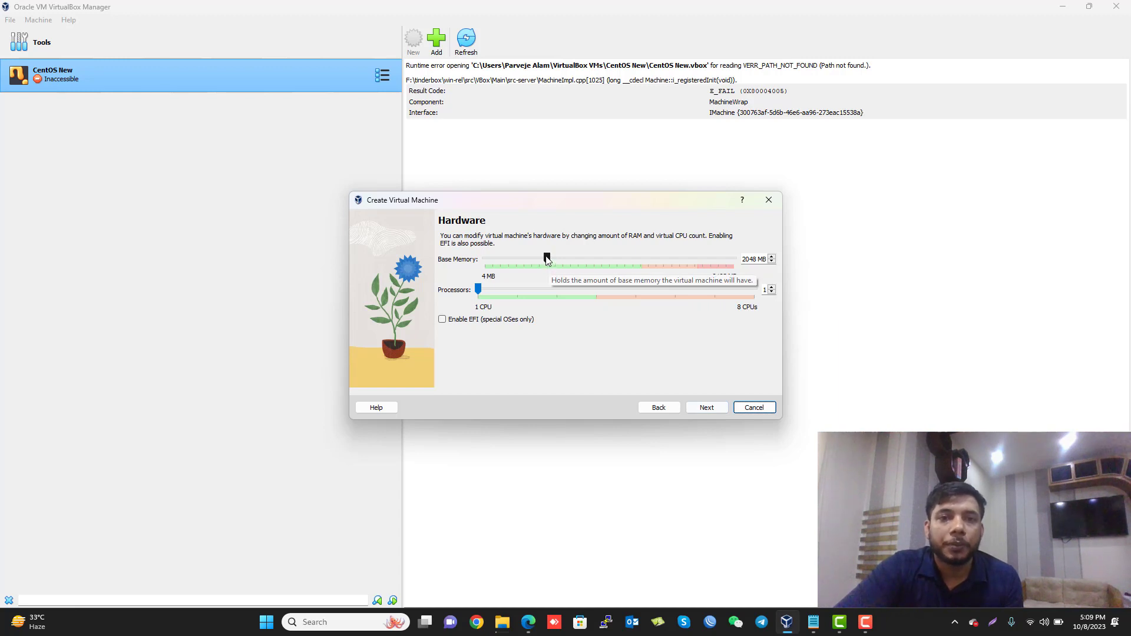
# Set the base memory to 4096 MB and the processors to 4, and continue to the virtual hard disk settings
pyautogui.moveTo(547, 260); pyautogui.dragTo(607, 263)
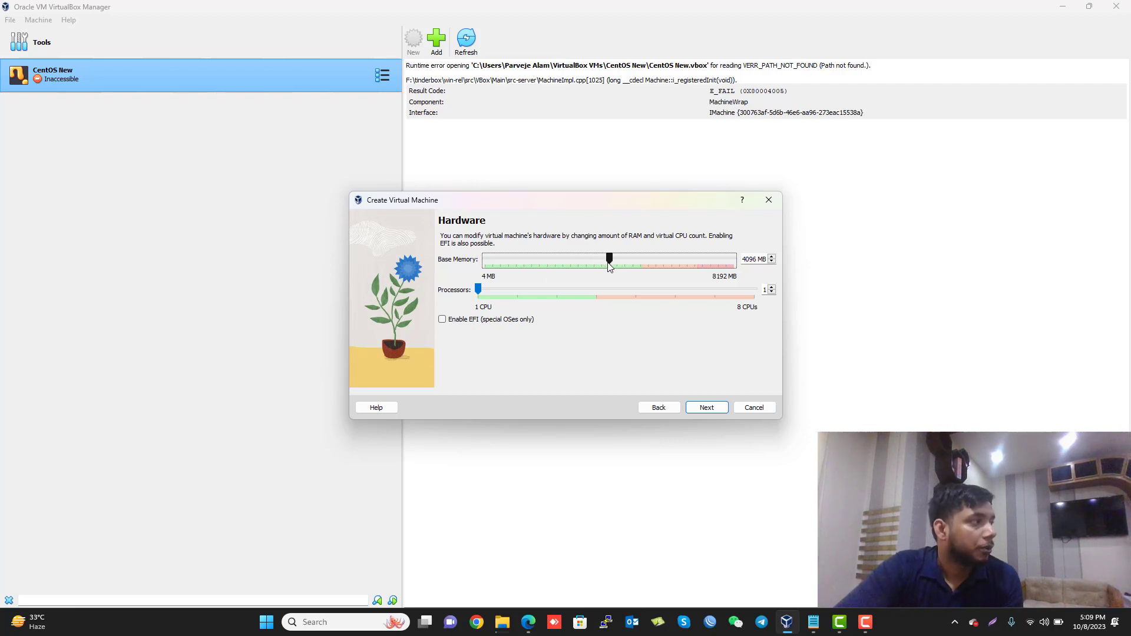
pyautogui.moveTo(478, 289); pyautogui.dragTo(587, 300)
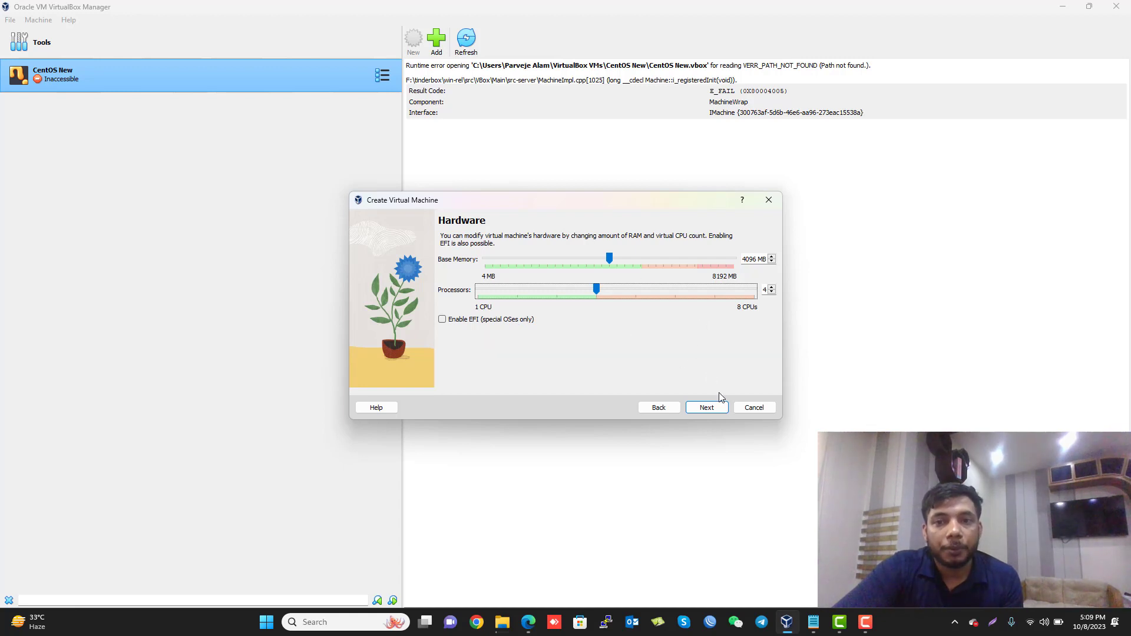
pyautogui.click(720, 411)
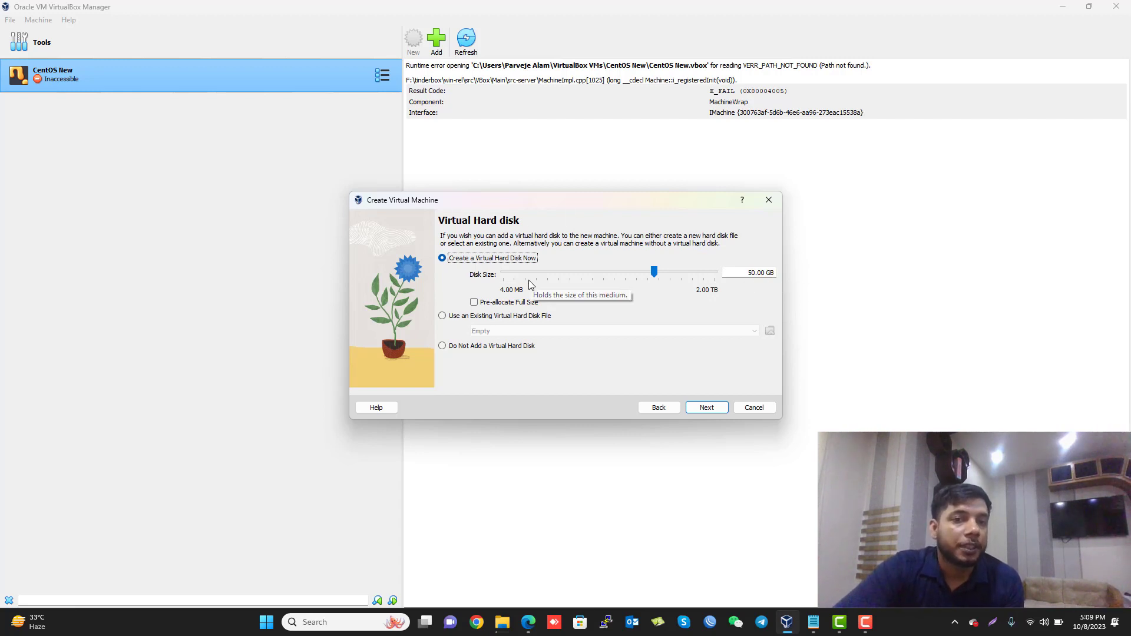
# Accept a new 50 GB virtual hard disk without pre-allocating its full size and finish creating the machine
pyautogui.click(475, 303)
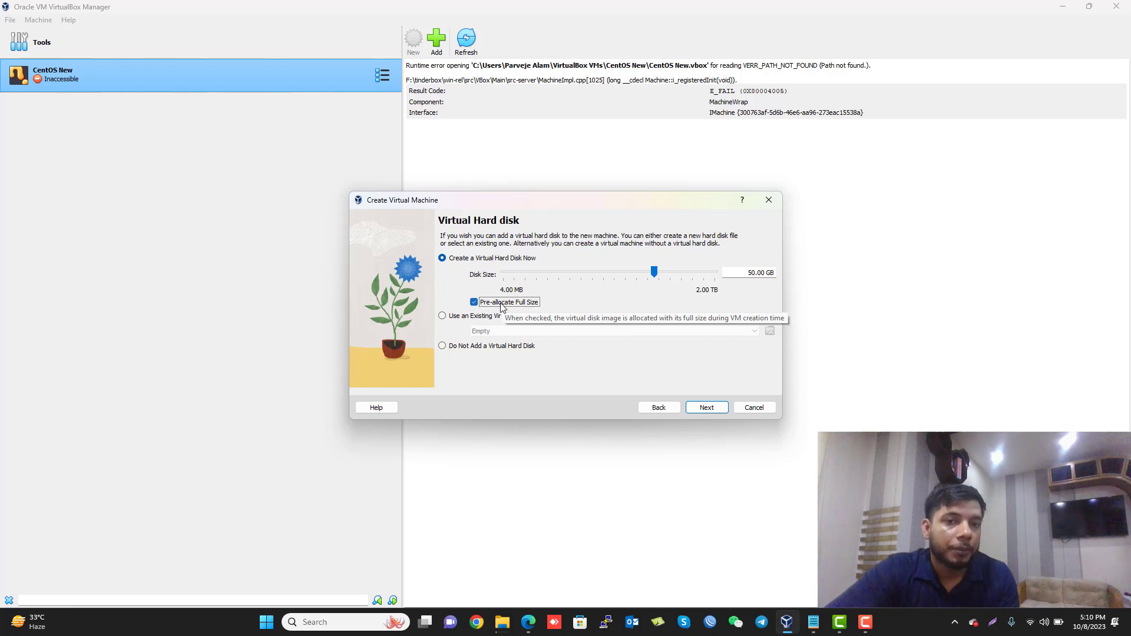
pyautogui.click(502, 307)
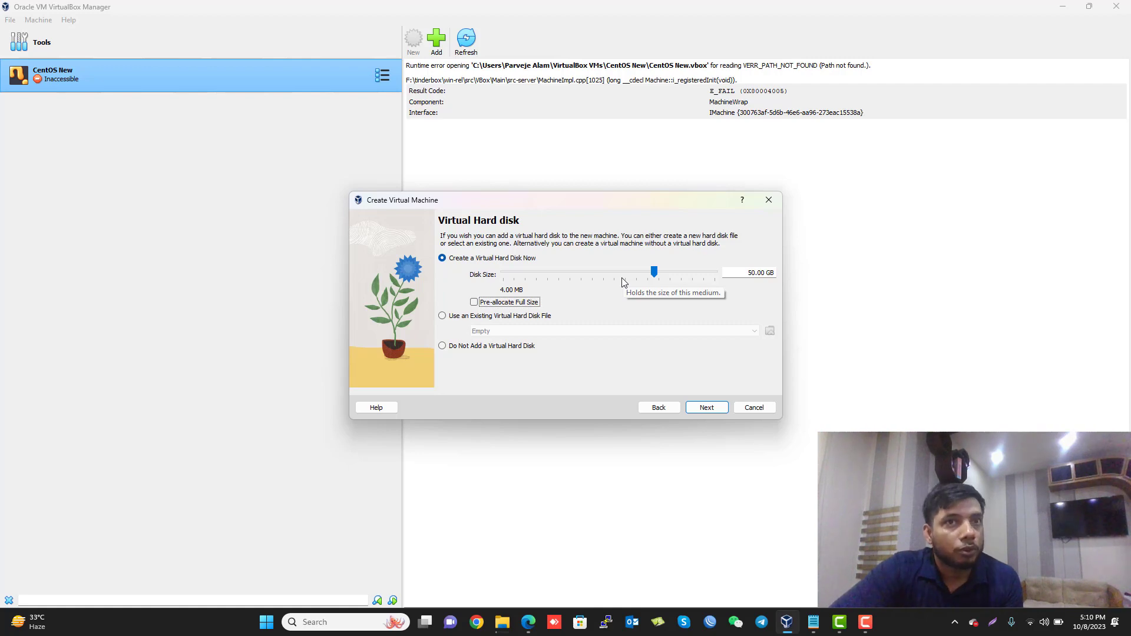
pyautogui.click(707, 408)
pyautogui.scroll(-3, 619, 328)
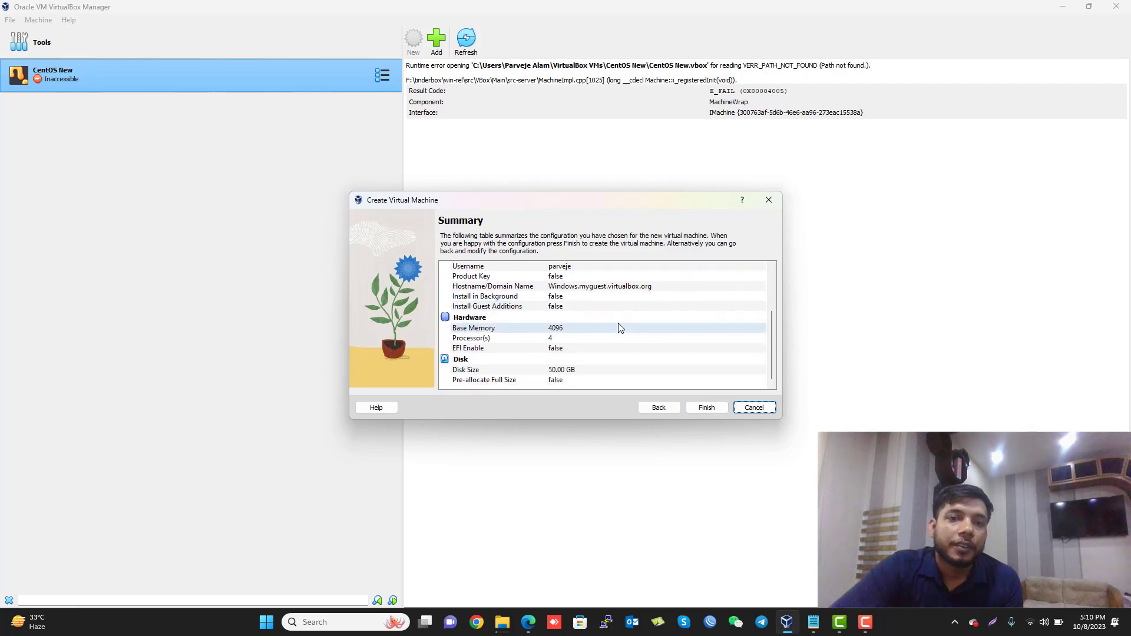
pyautogui.click(704, 406)
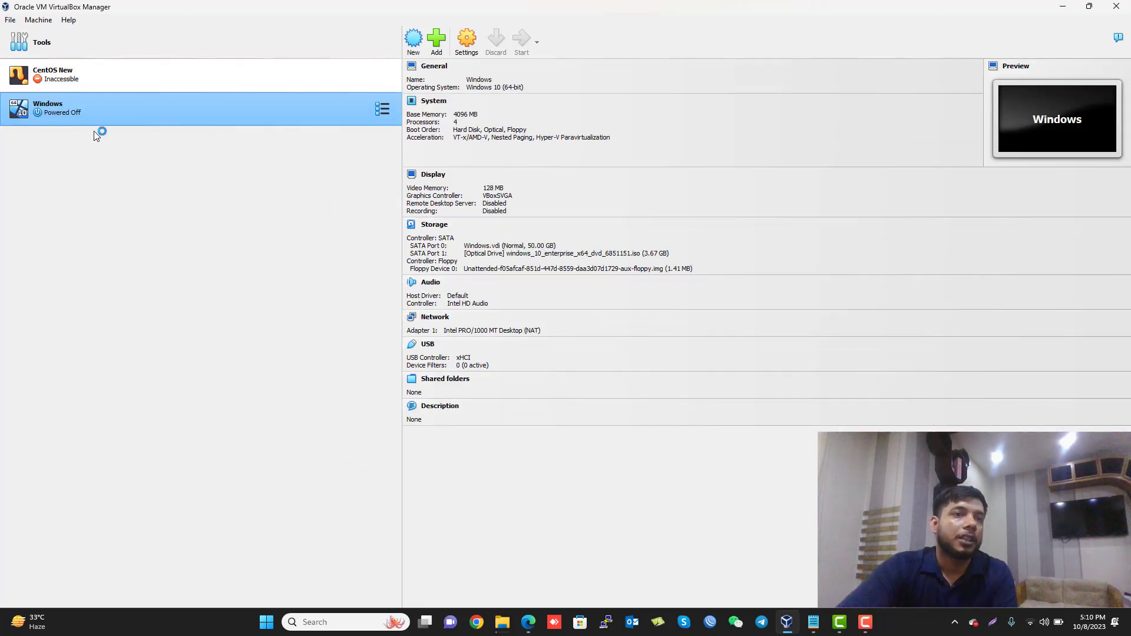
# Launch the Windows virtual machine and close it with the option to power off the machine
pyautogui.doubleClick(103, 98)
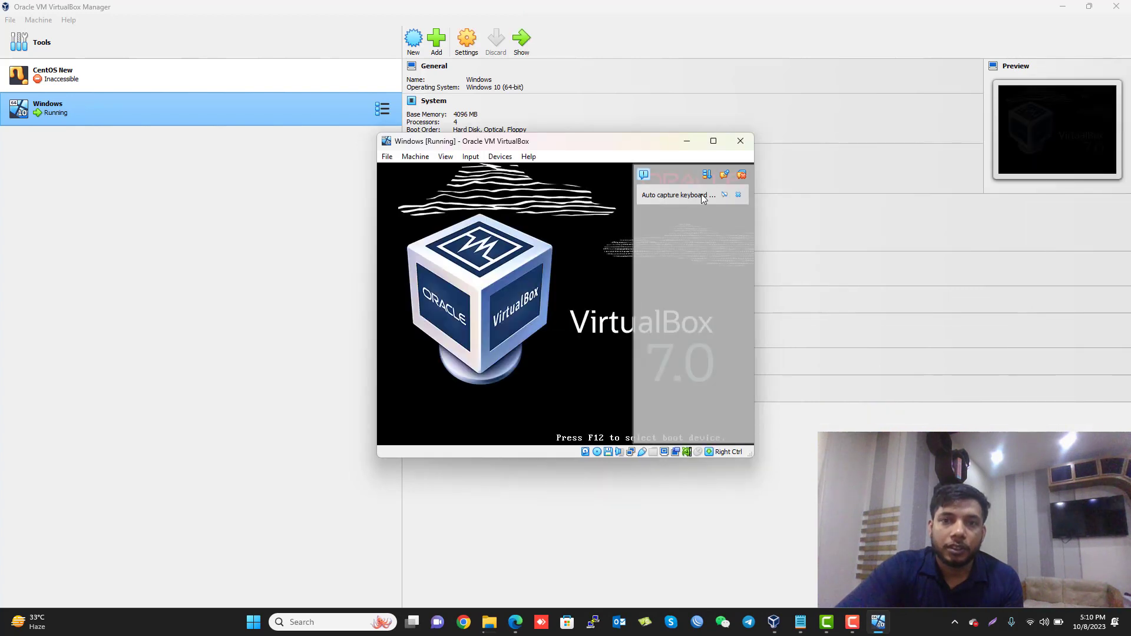
pyautogui.click(740, 142)
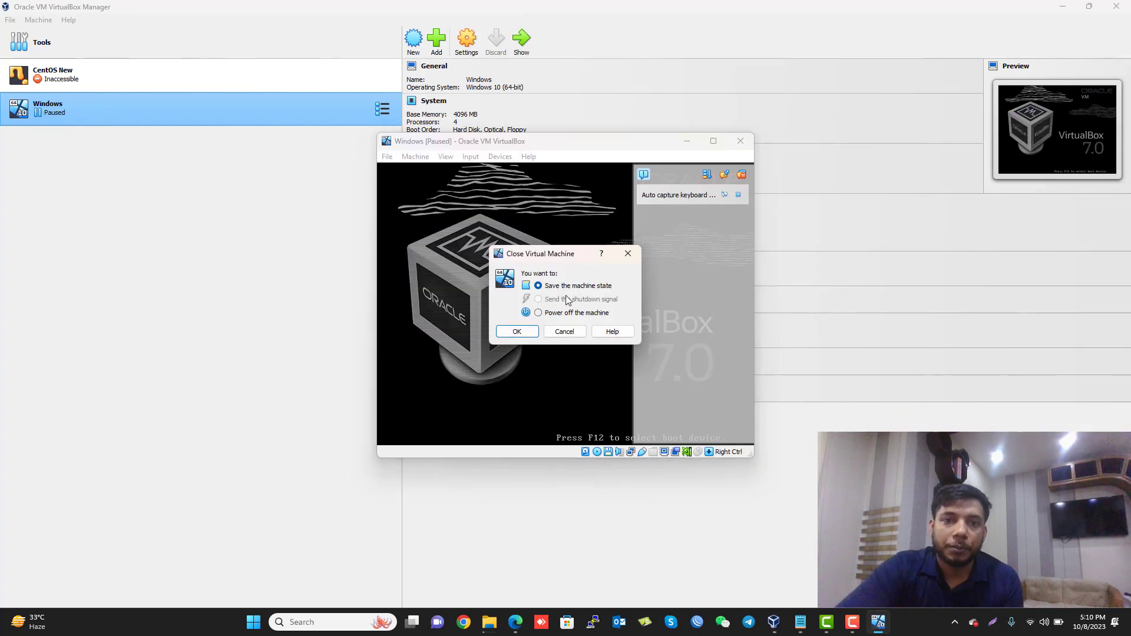
pyautogui.click(553, 312)
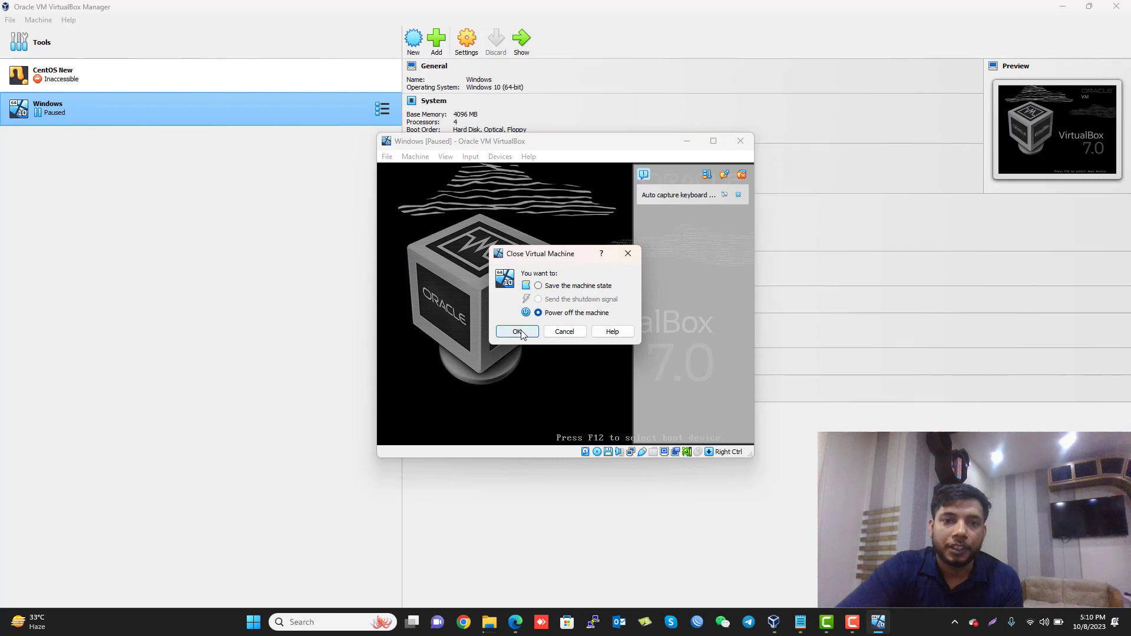
pyautogui.click(519, 332)
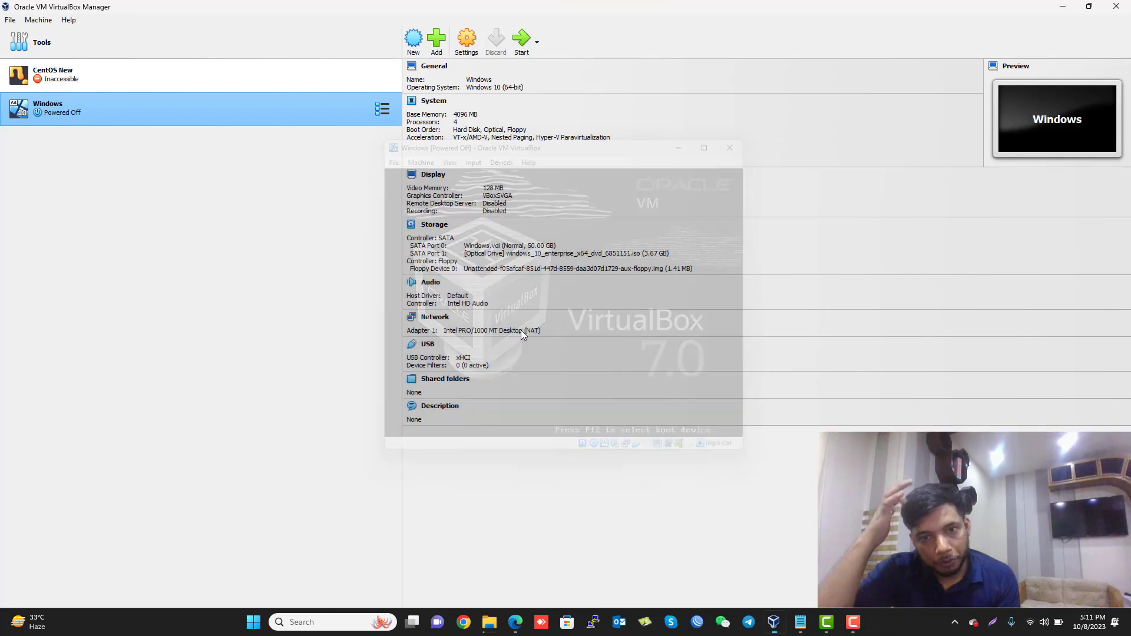
# In the Windows machine's system settings, exclude Floppy from the boot order and move Optical above Hard Disk
pyautogui.click(467, 47)
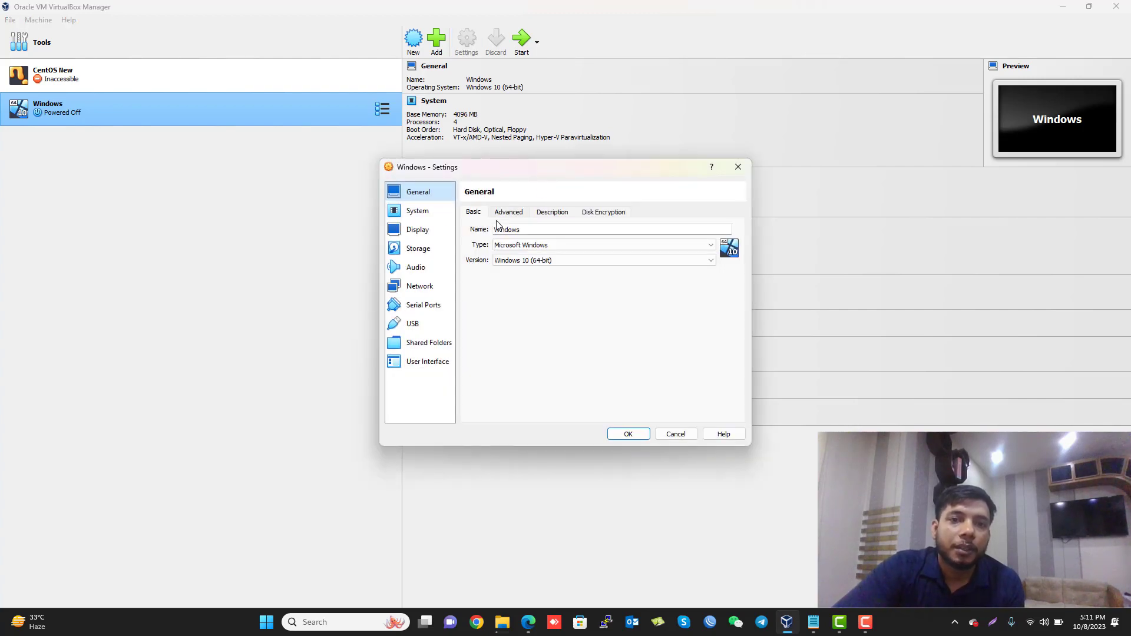
pyautogui.click(509, 213)
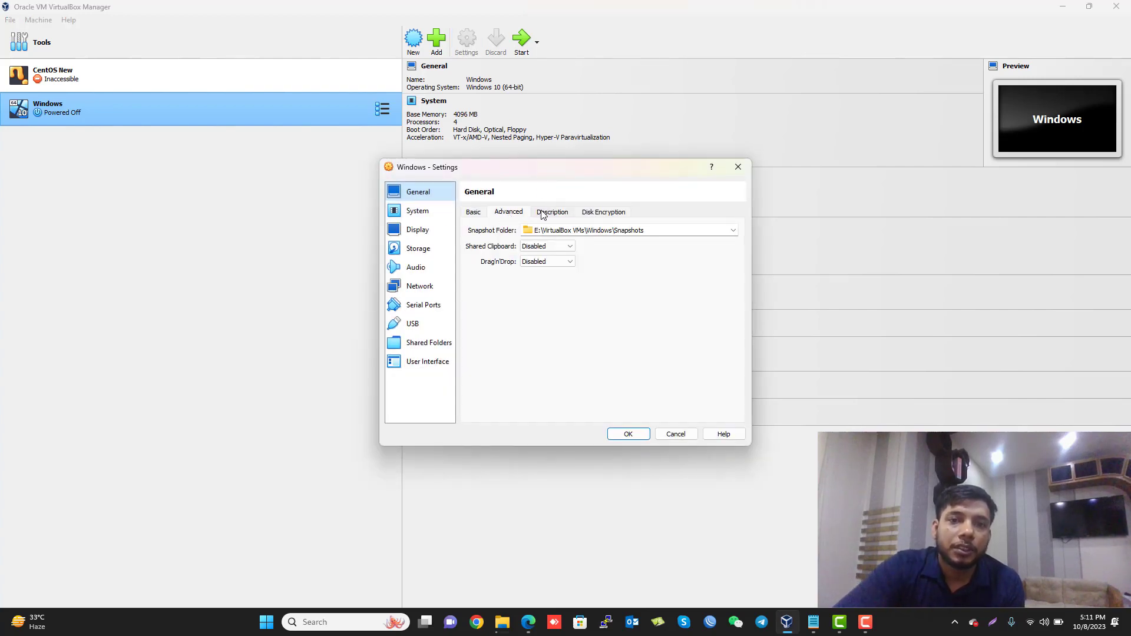
pyautogui.click(542, 213)
pyautogui.click(585, 213)
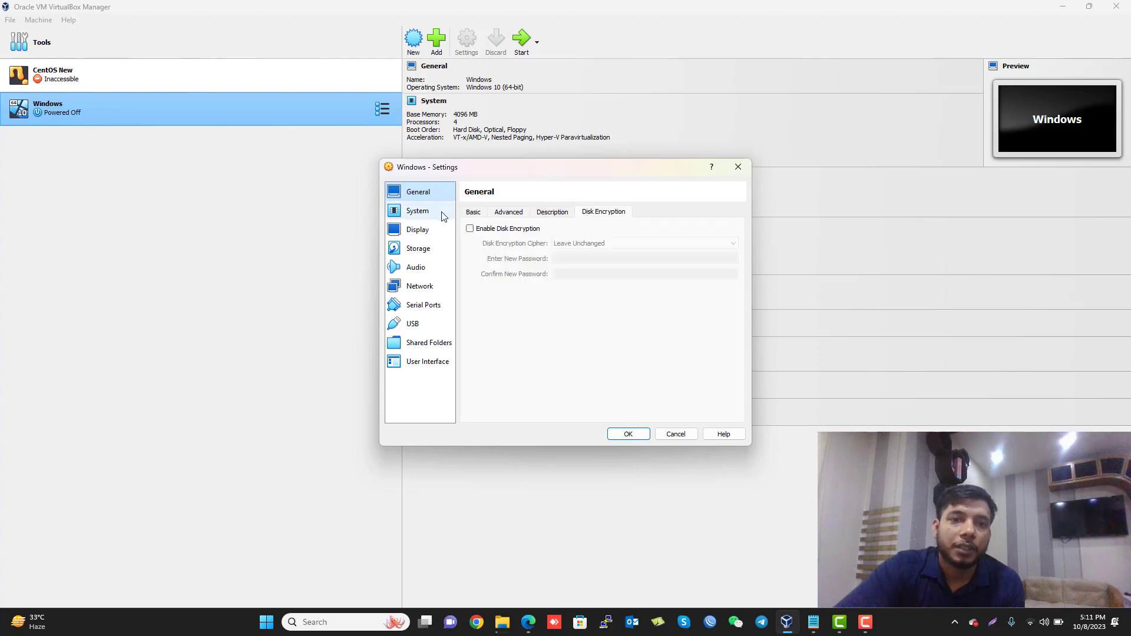
pyautogui.click(422, 212)
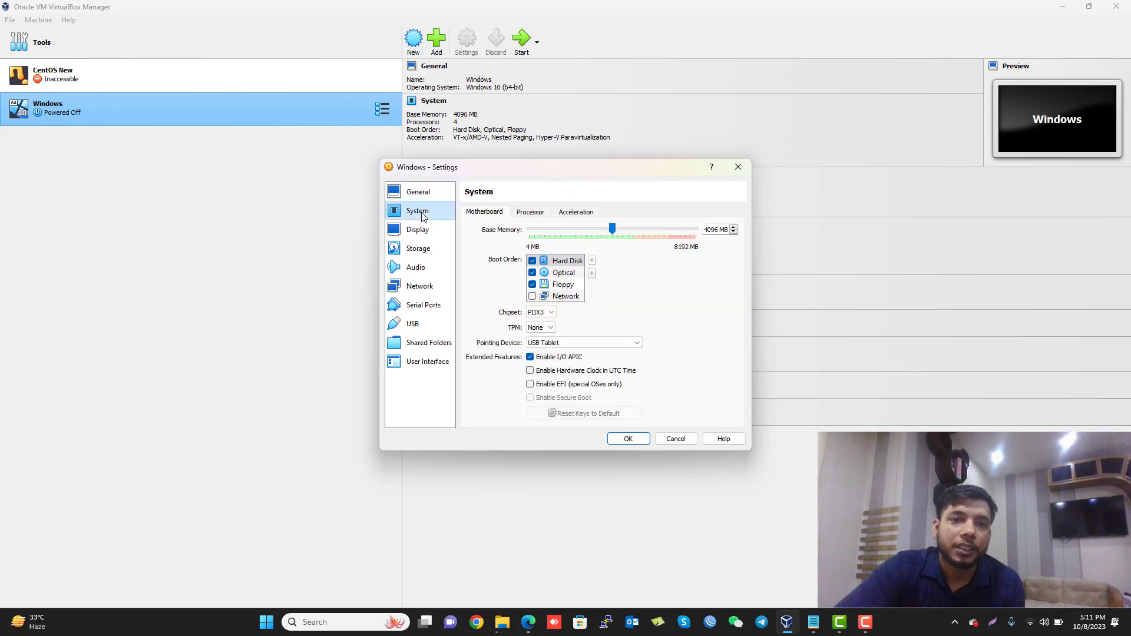
pyautogui.click(533, 285)
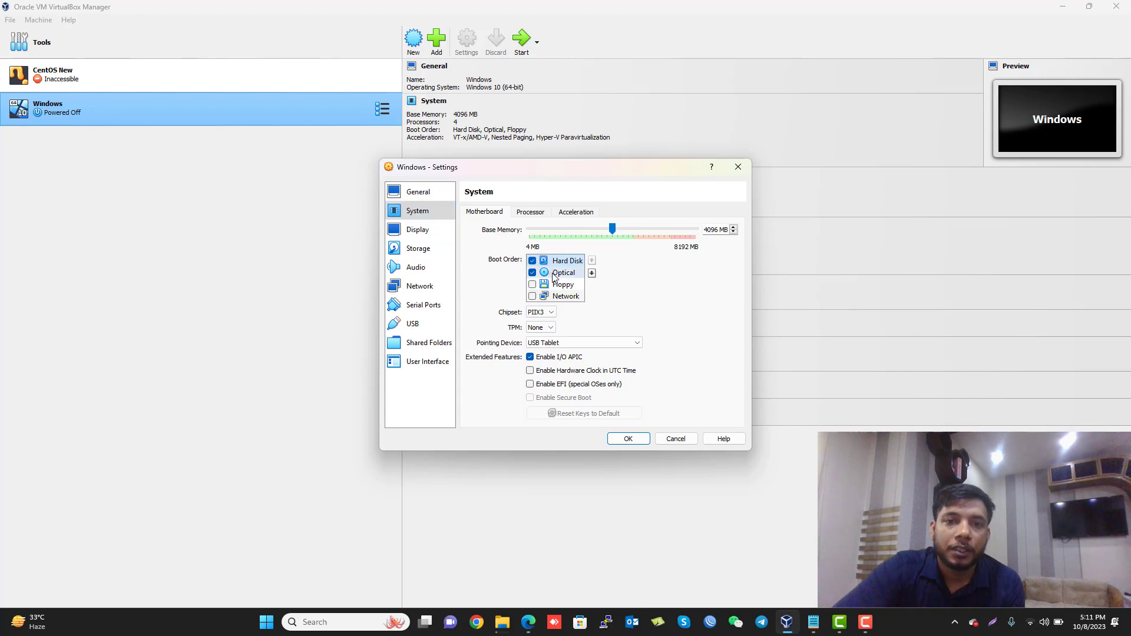
pyautogui.click(555, 274)
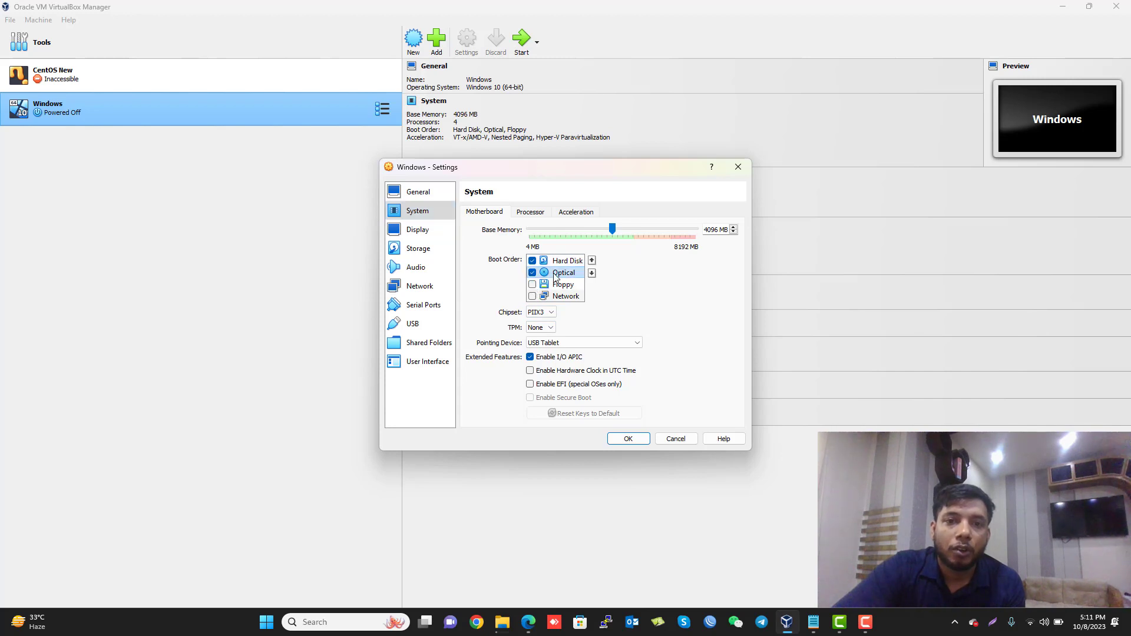
pyautogui.click(592, 261)
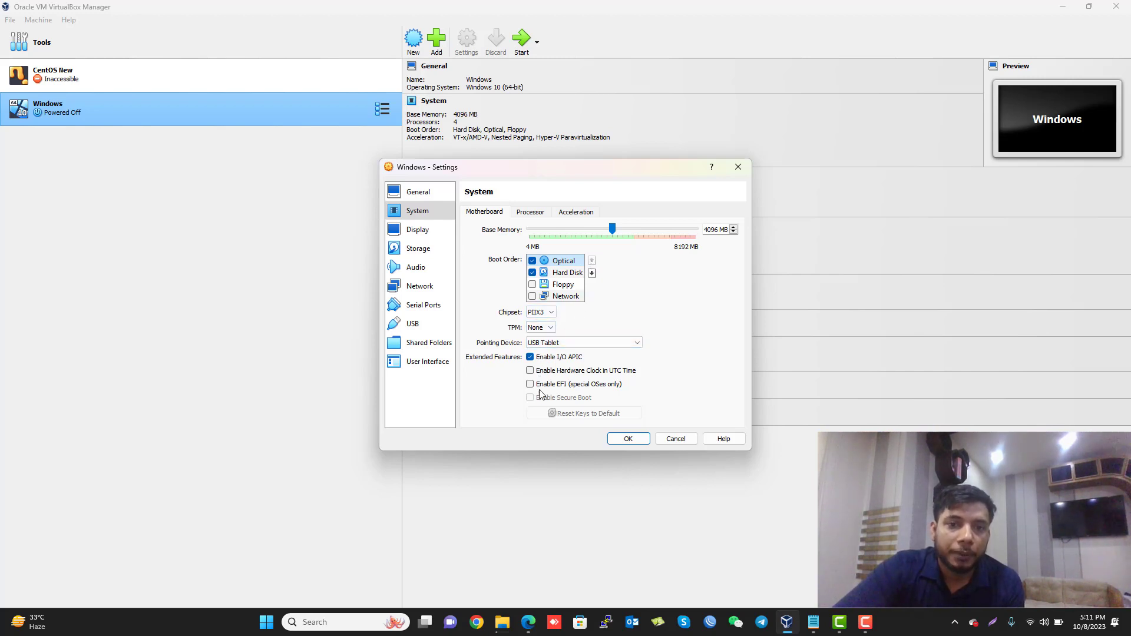
# Check the display settings and remove the floppy controller from the machine's storage devices
pyautogui.click(425, 234)
pyautogui.click(428, 213)
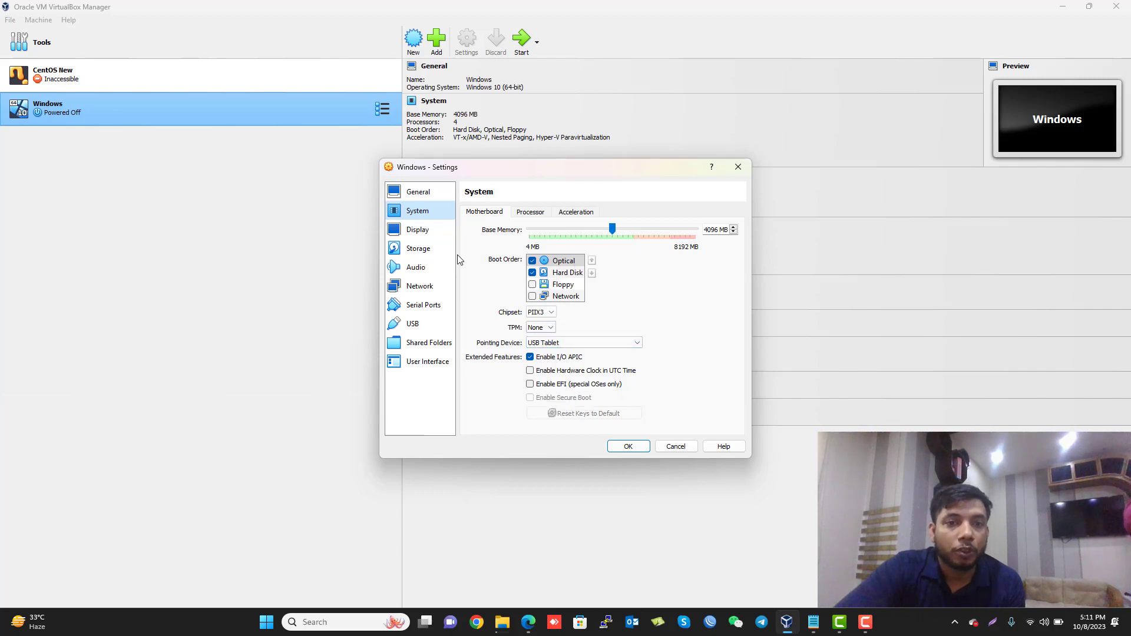
pyautogui.click(420, 235)
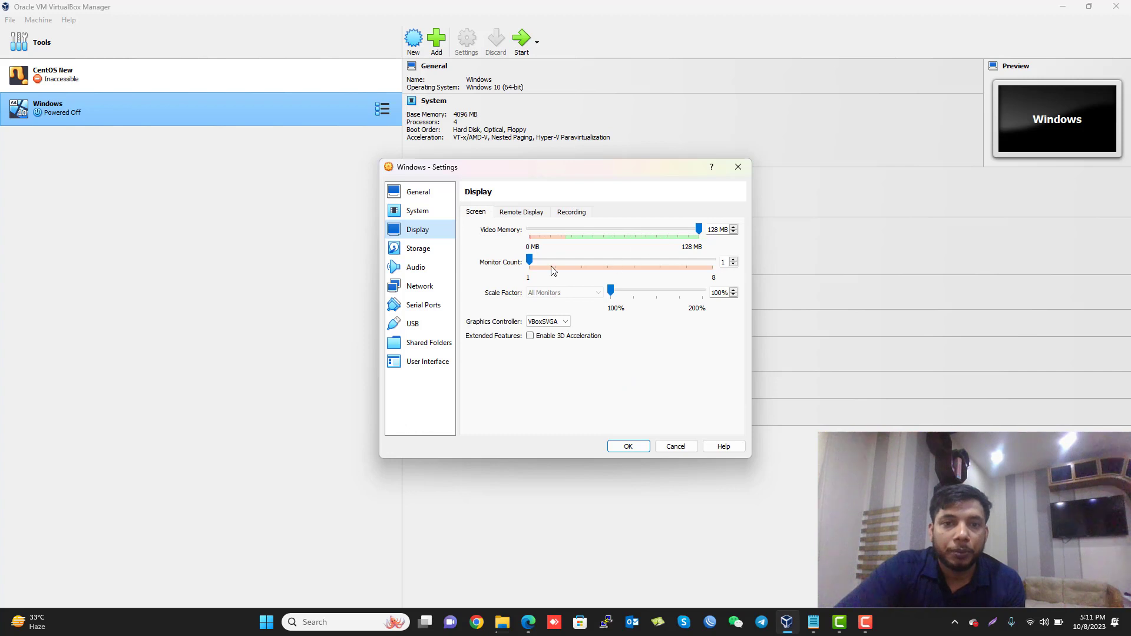
pyautogui.click(421, 252)
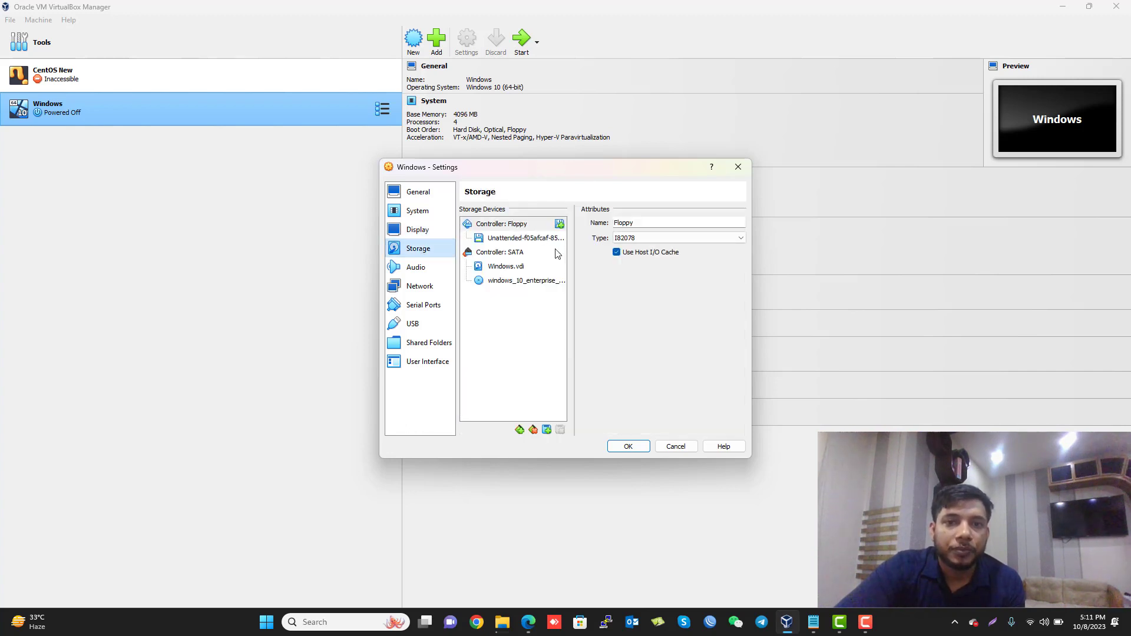
pyautogui.click(499, 225)
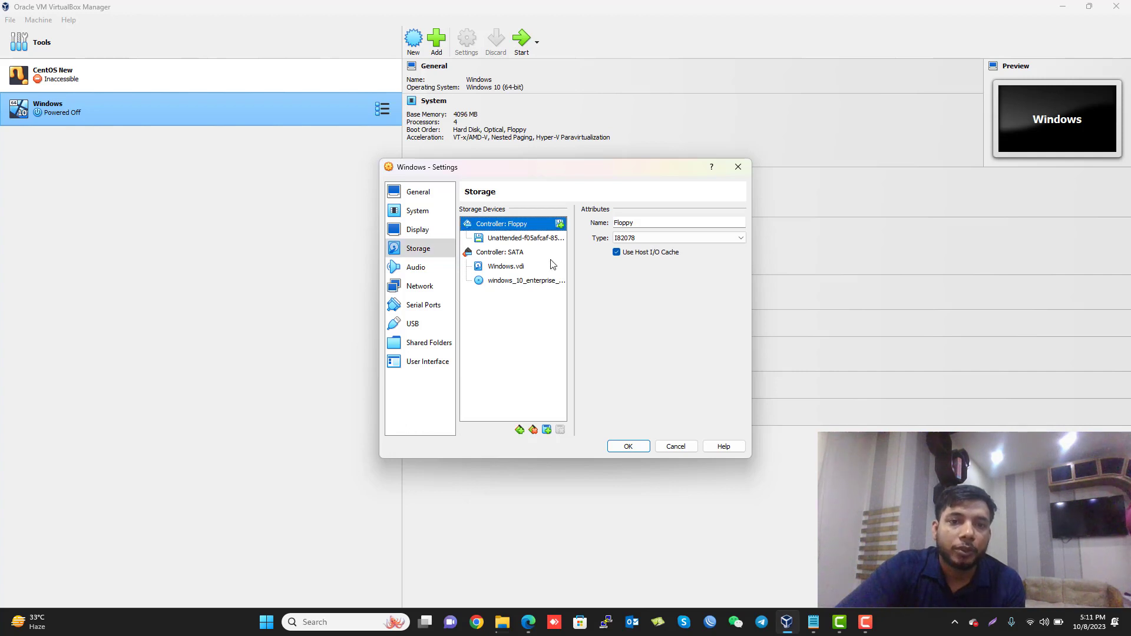
pyautogui.click(533, 430)
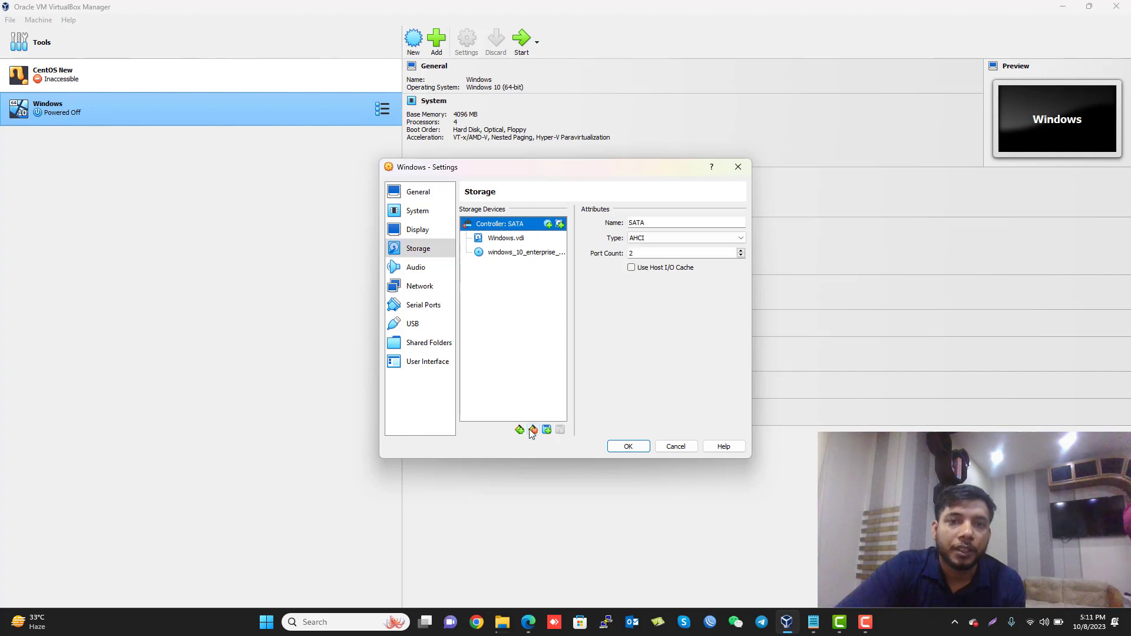
# Select windows_10_enterprise_x64_dvd_6851151.iso as the disk for the optical drive on SATA Port 1
pyautogui.click(512, 255)
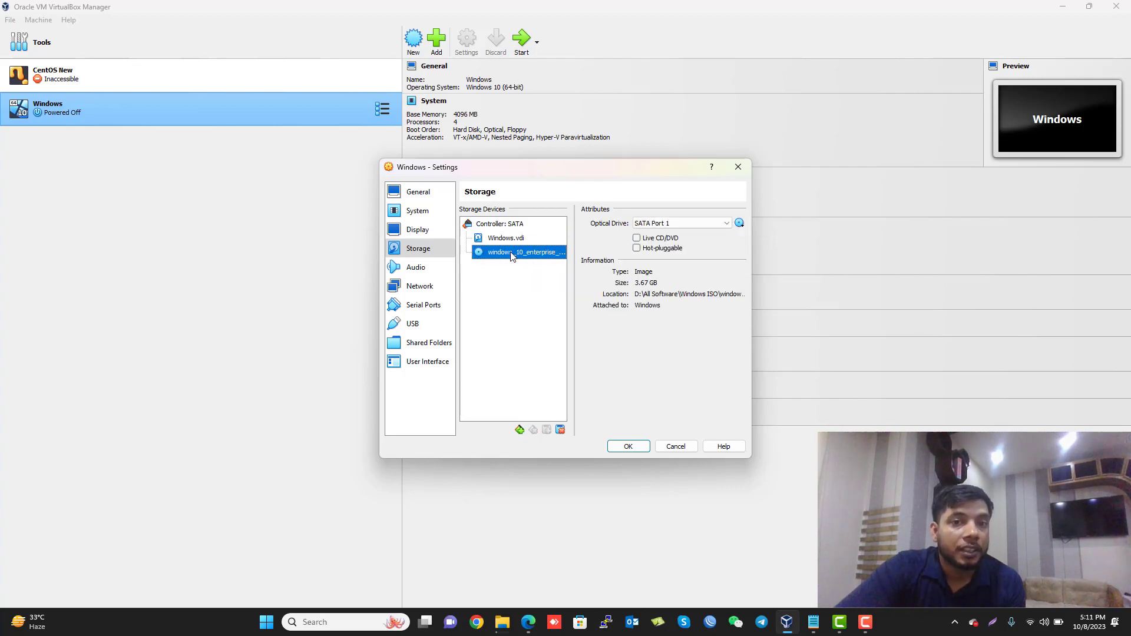
pyautogui.click(739, 224)
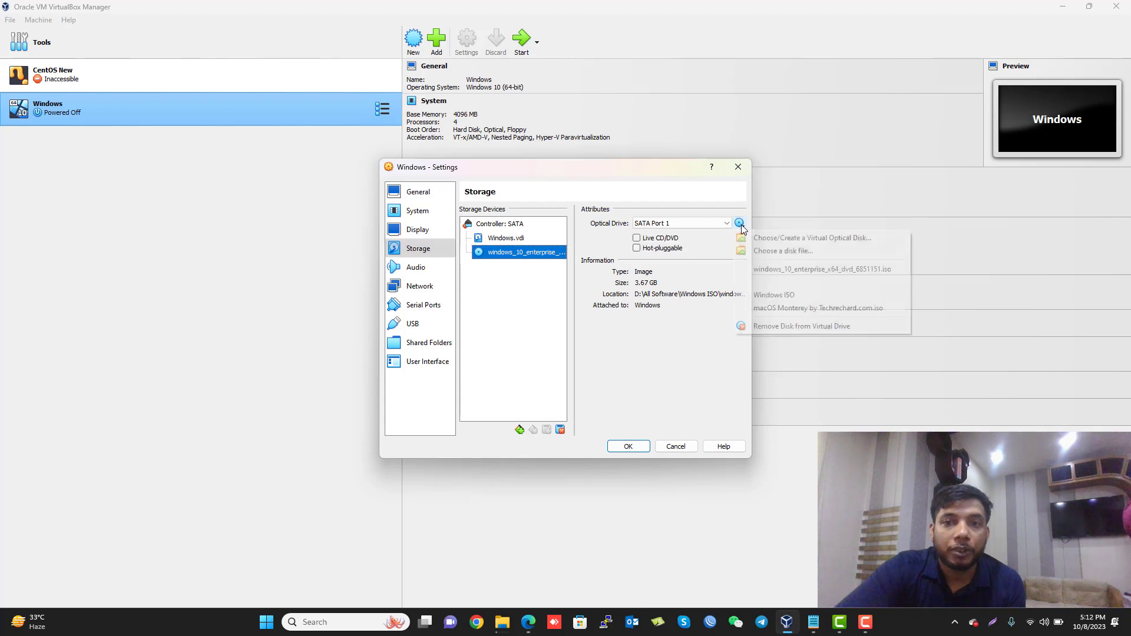
pyautogui.click(773, 269)
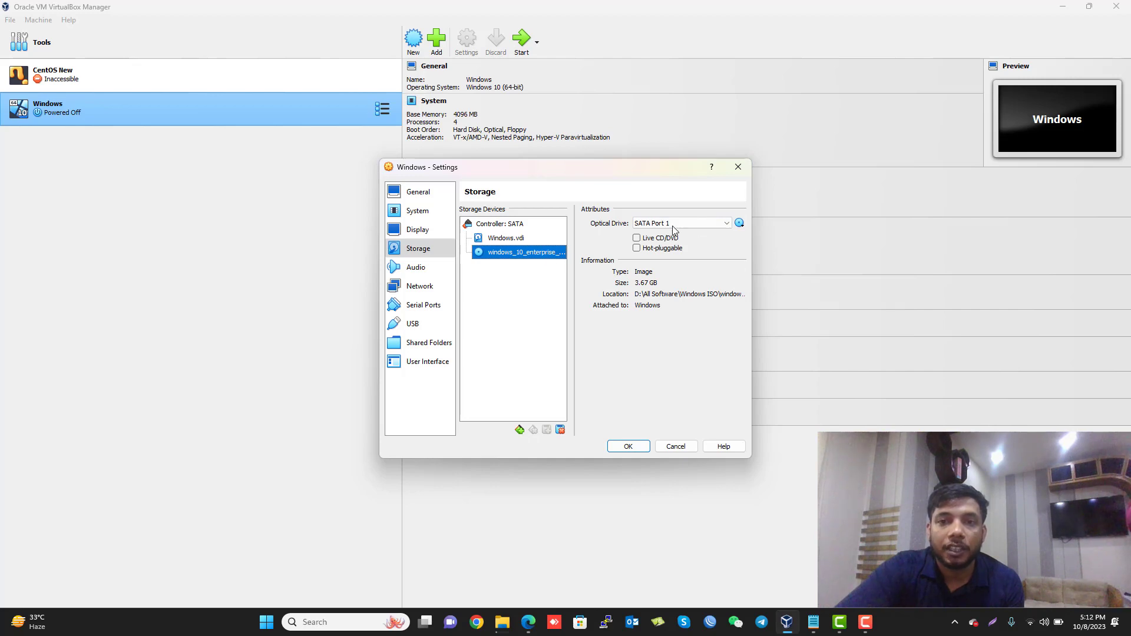
pyautogui.click(739, 224)
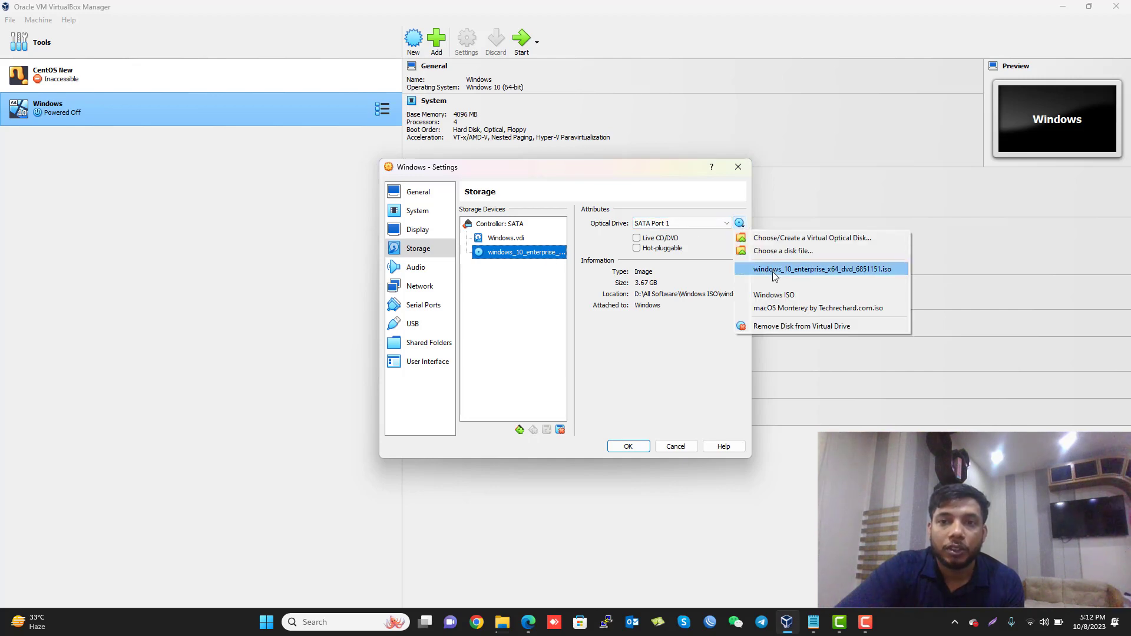
pyautogui.click(772, 270)
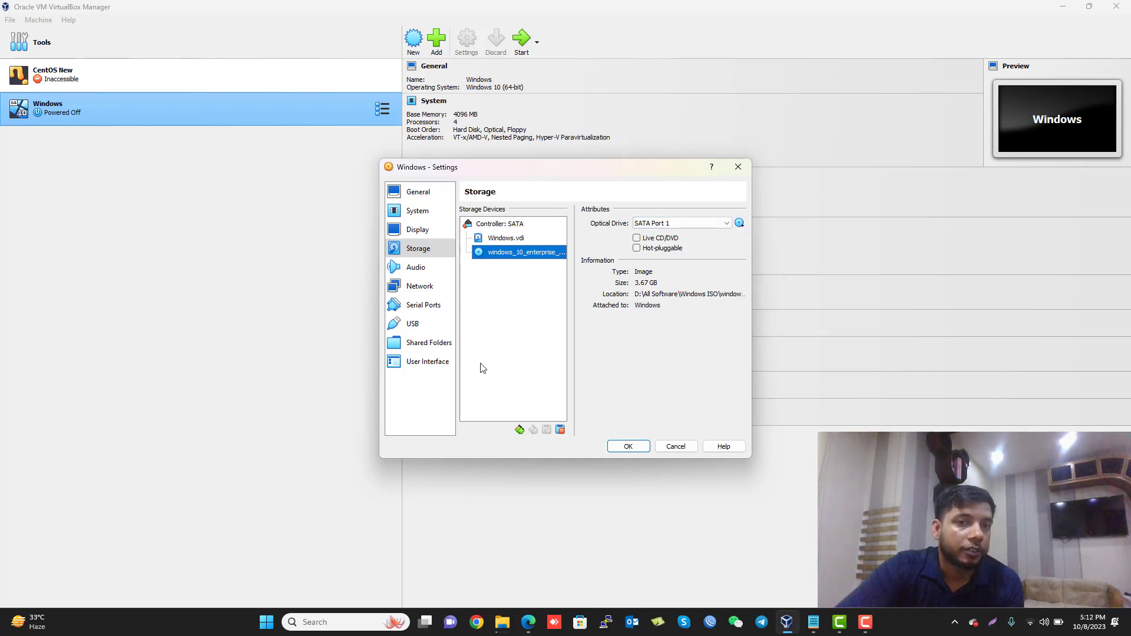
# Review the audio, network attachment, serial port and USB settings, and save the machine's settings
pyautogui.click(431, 272)
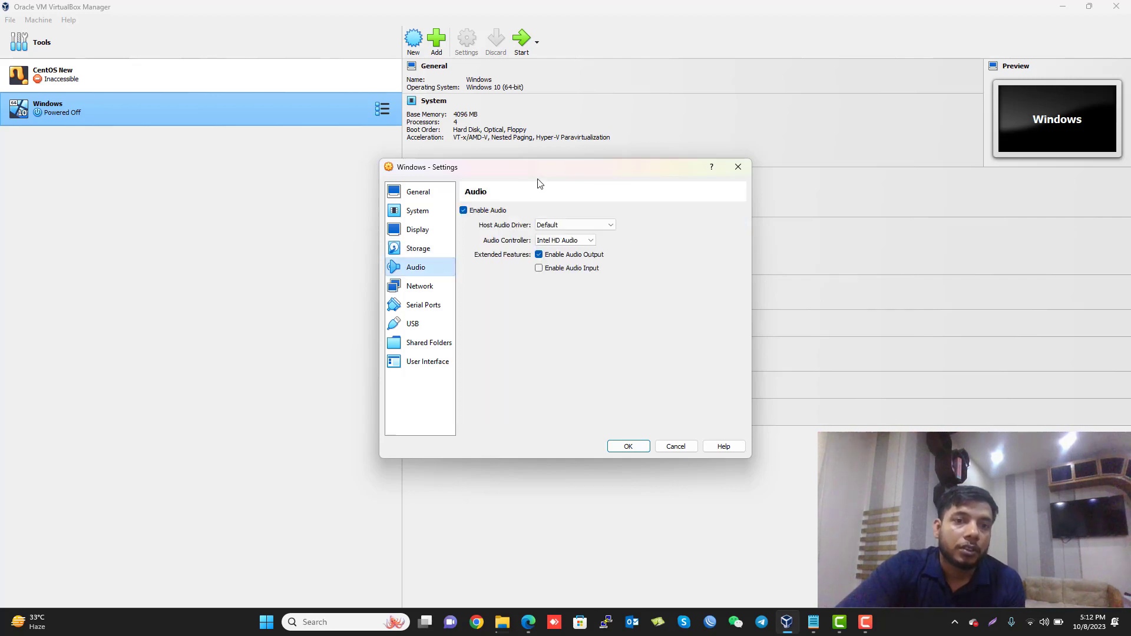
pyautogui.click(427, 292)
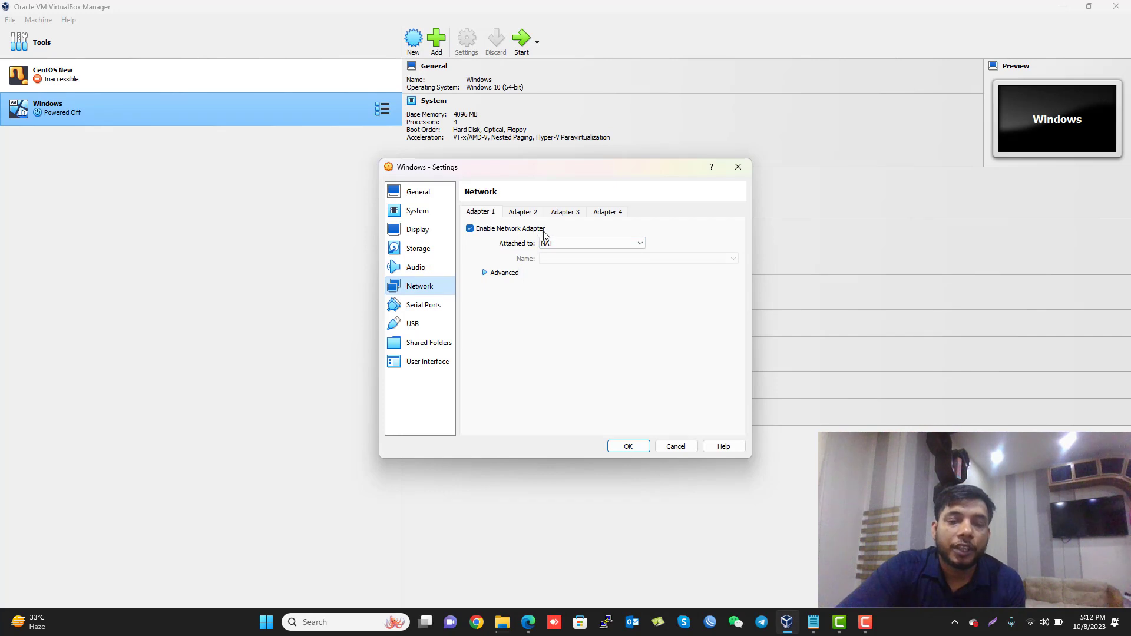
pyautogui.click(571, 244)
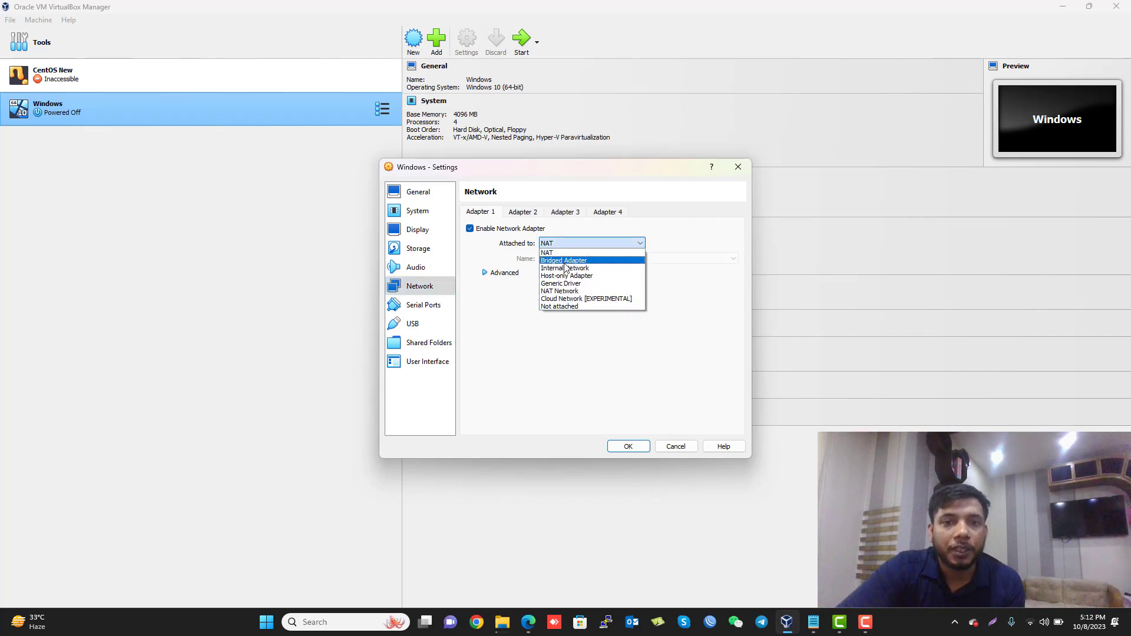
pyautogui.click(694, 250)
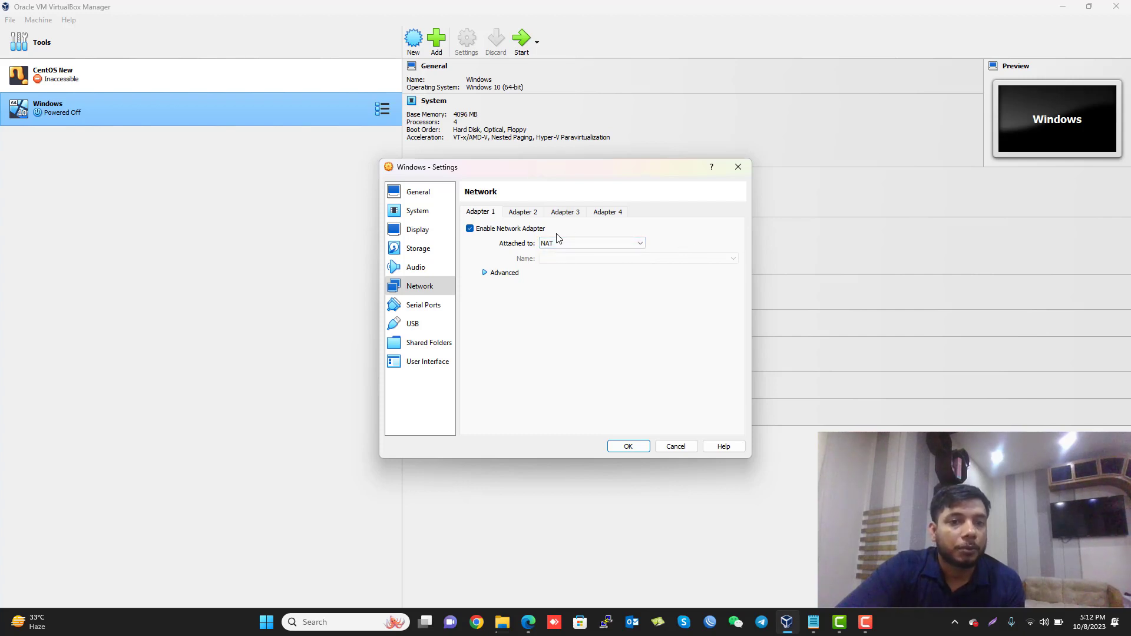
pyautogui.click(398, 311)
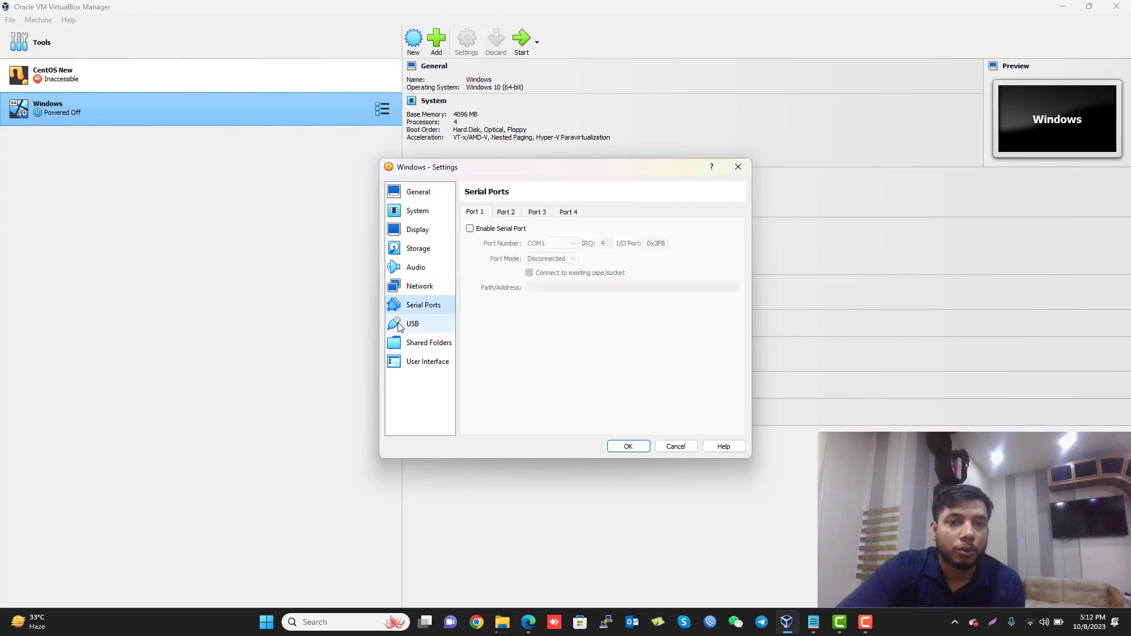
pyautogui.click(505, 213)
pyautogui.click(538, 215)
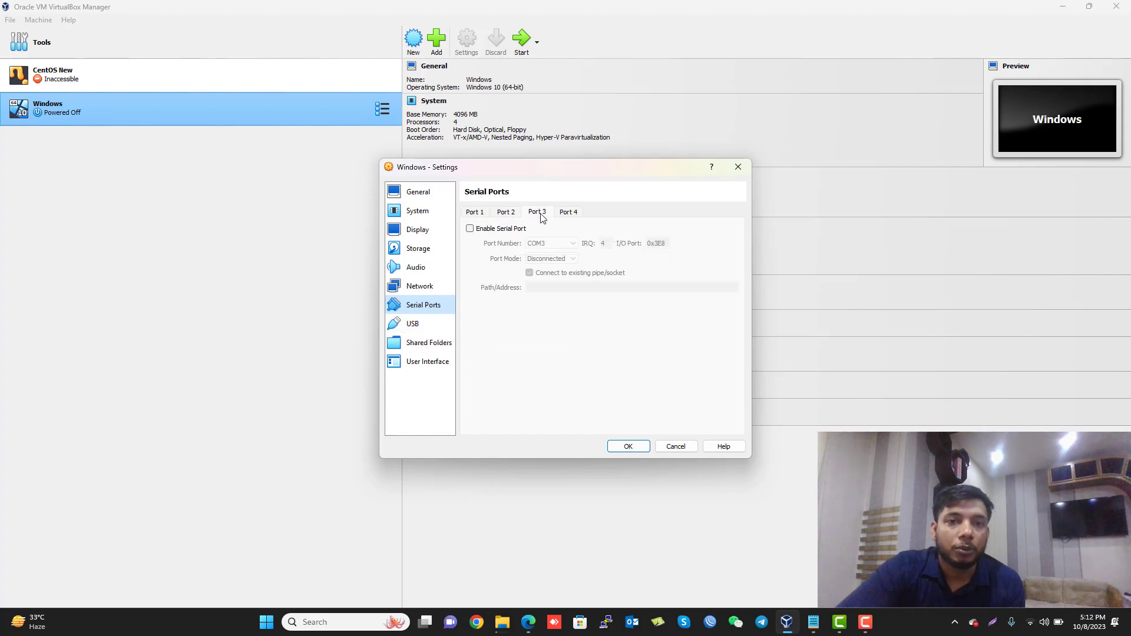
pyautogui.click(473, 213)
pyautogui.click(416, 320)
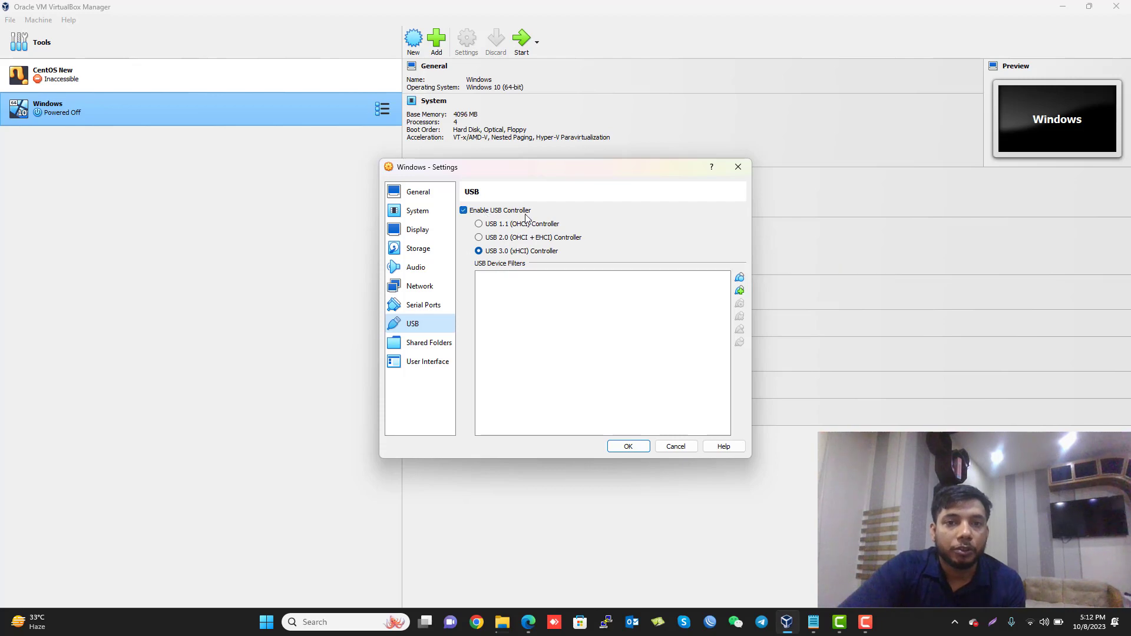
pyautogui.click(628, 447)
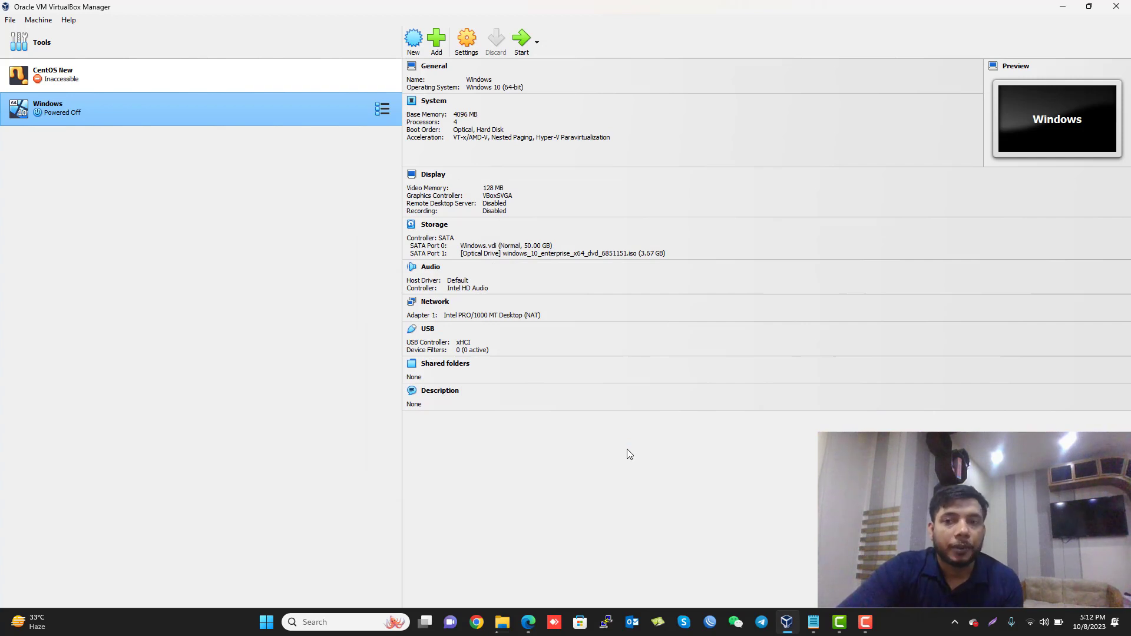
# Switch to Chrome, search for "oracle vm virtualbox download" and open the Downloads page on virtualbox.org
pyautogui.moveTo(861, 620)
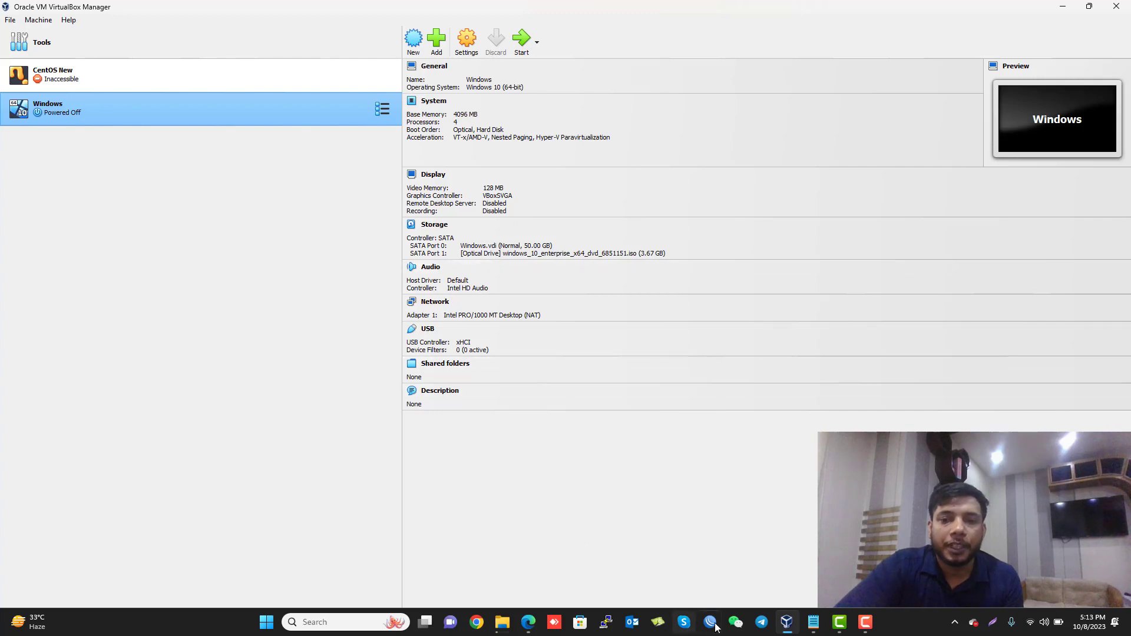
pyautogui.moveTo(502, 620)
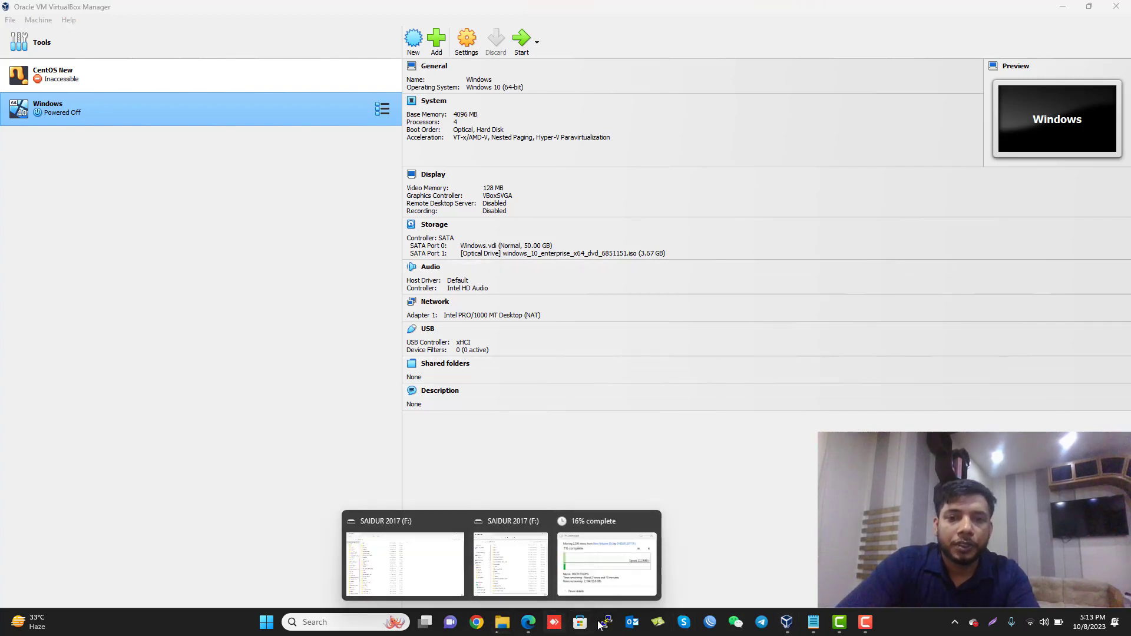
pyautogui.click(477, 622)
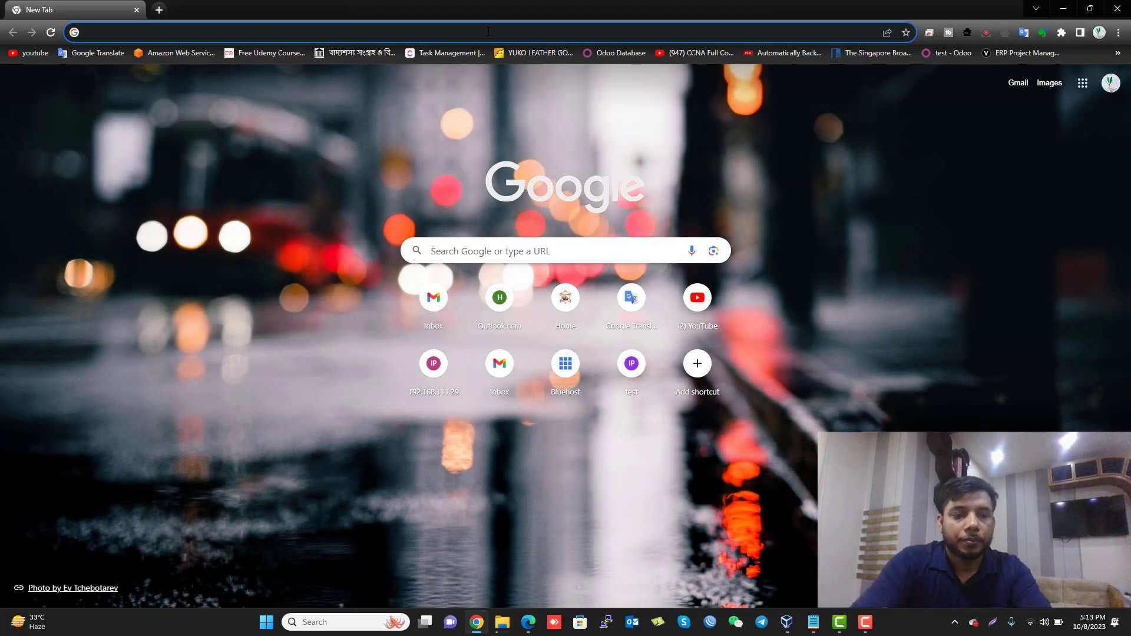
pyautogui.click(489, 31)
pyautogui.write('ora')
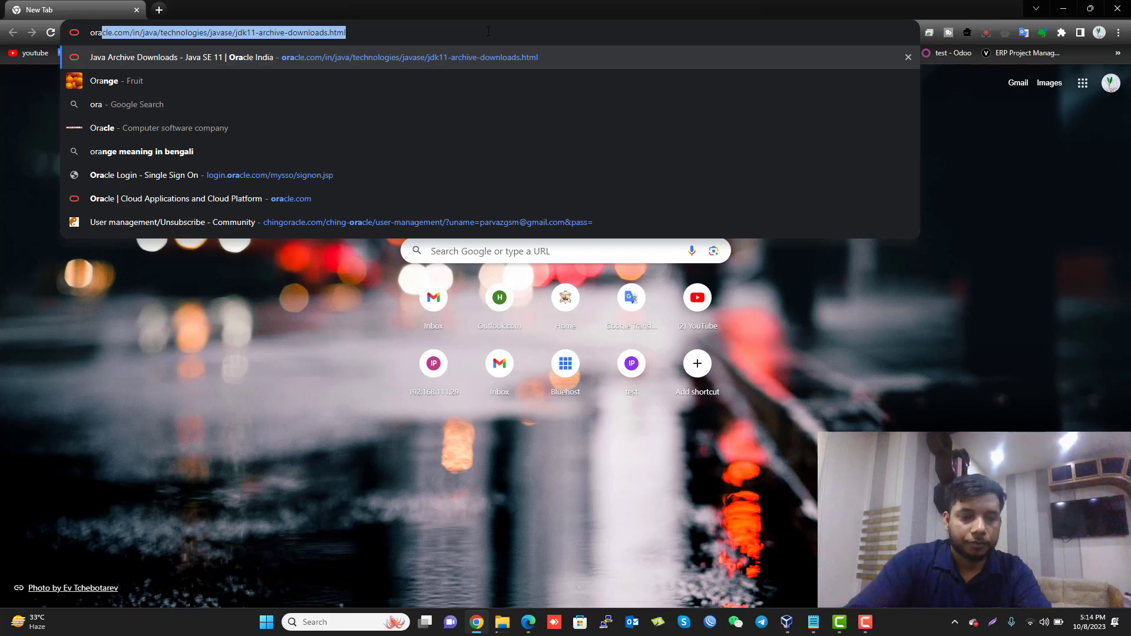
pyautogui.write('cle ')
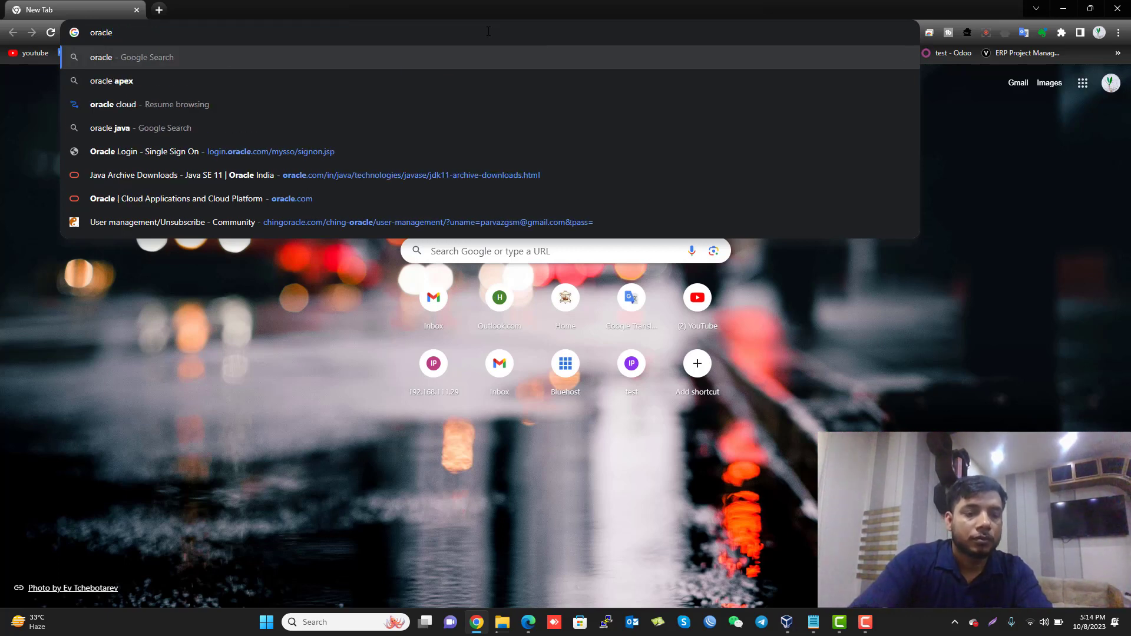
pyautogui.write('vm')
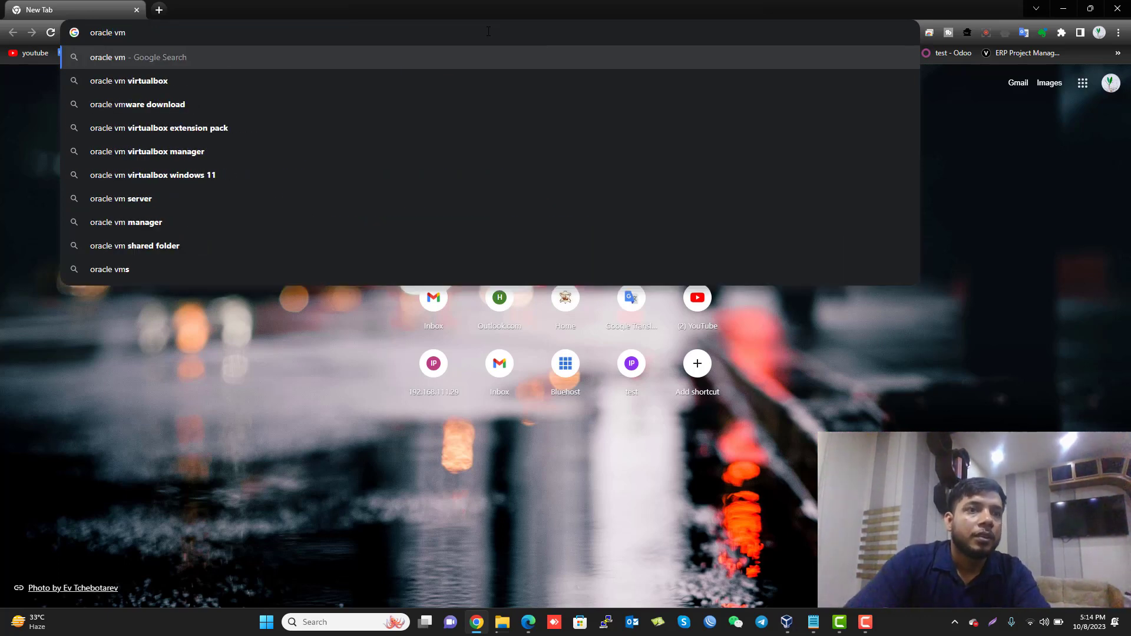
pyautogui.press('Down')
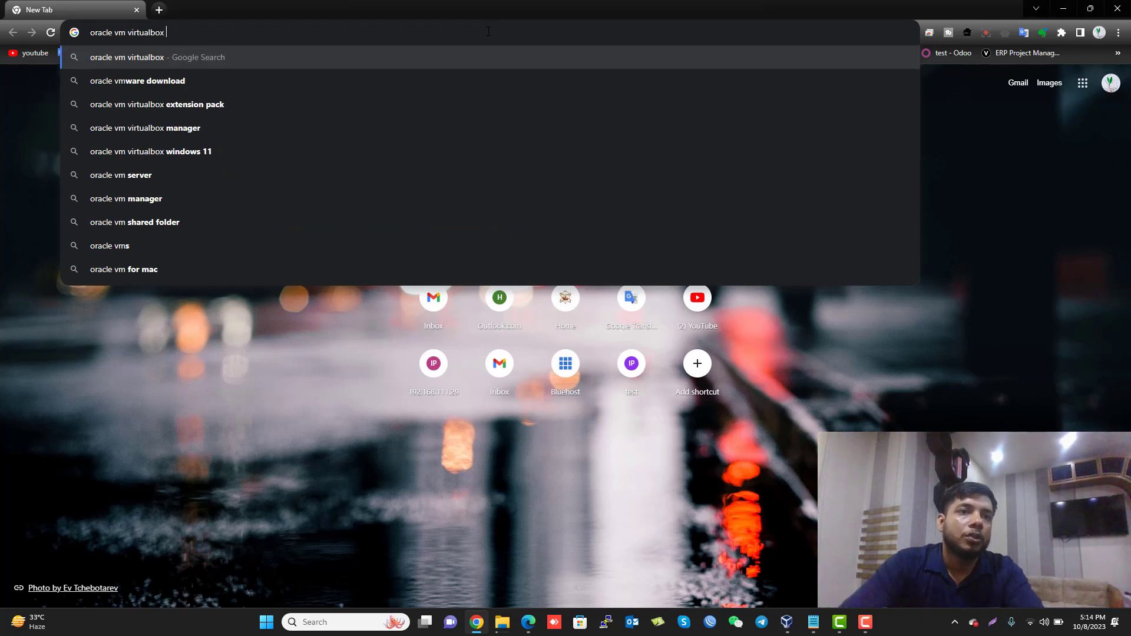
pyautogui.write('download')
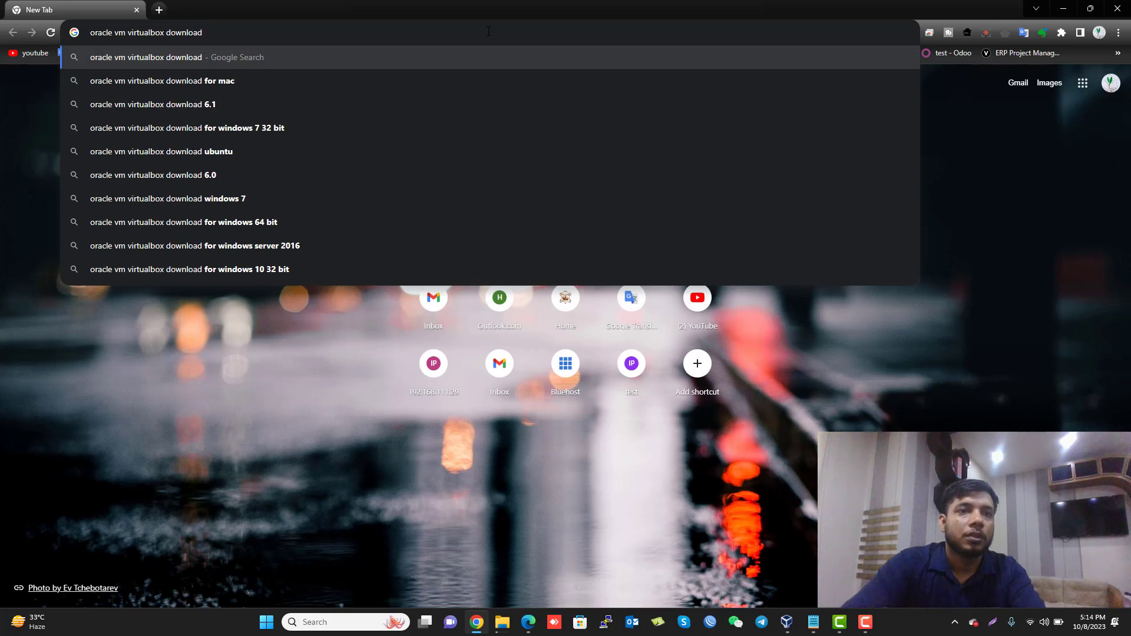
pyautogui.press('Return')
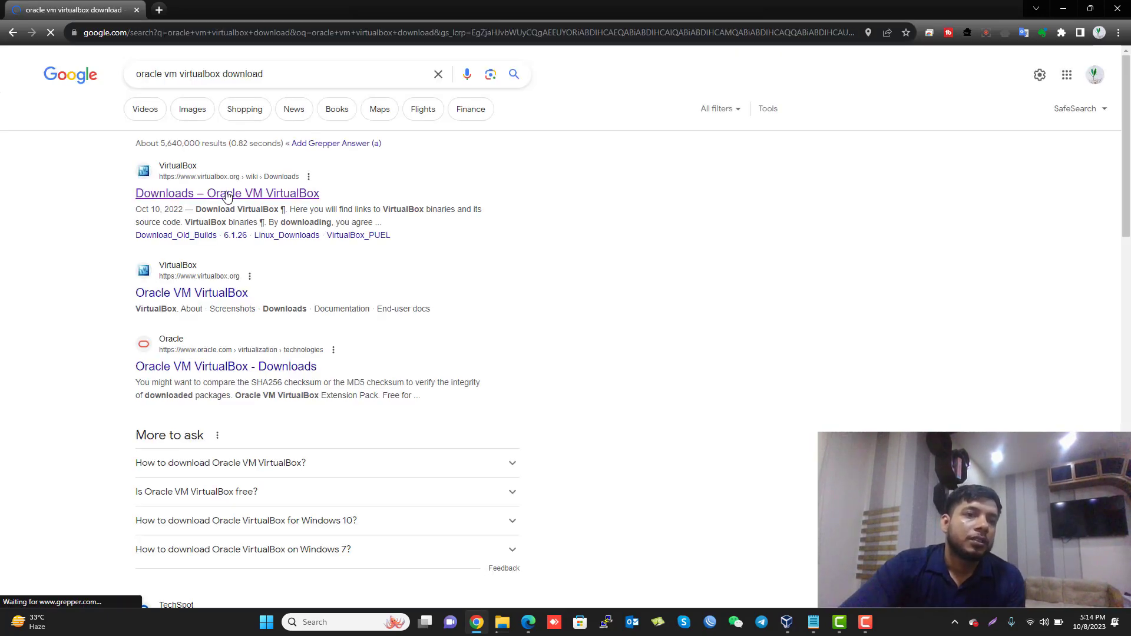
pyautogui.click(255, 192)
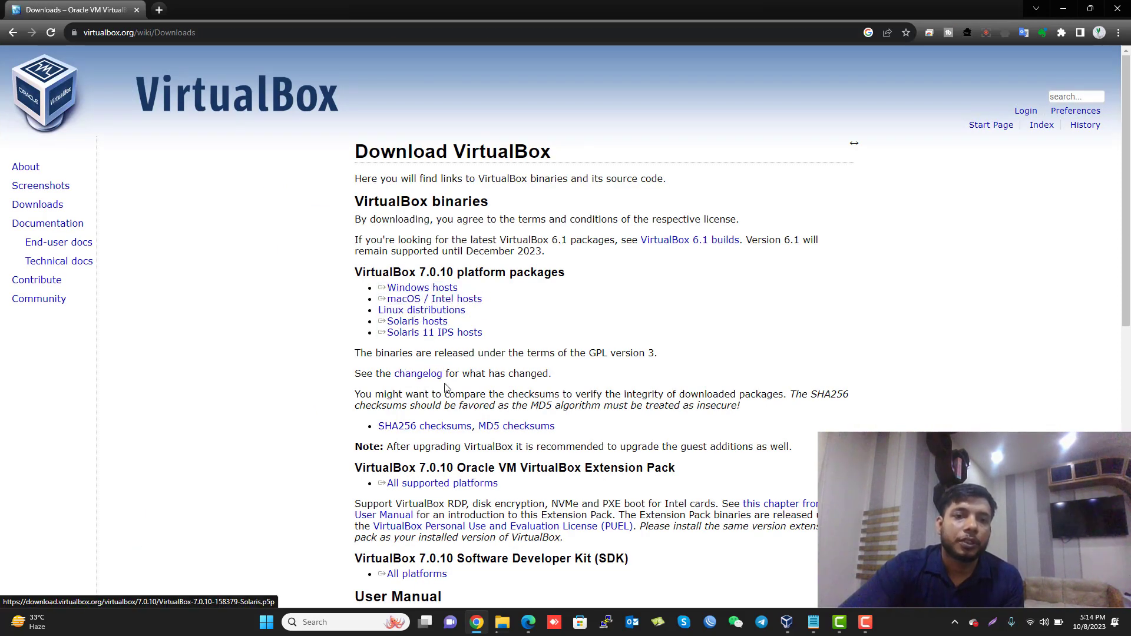
# Start downloading the VirtualBox 7.0.10 platform package for Windows hosts and check it in the recent downloads
pyautogui.scroll(-10, 445, 389)
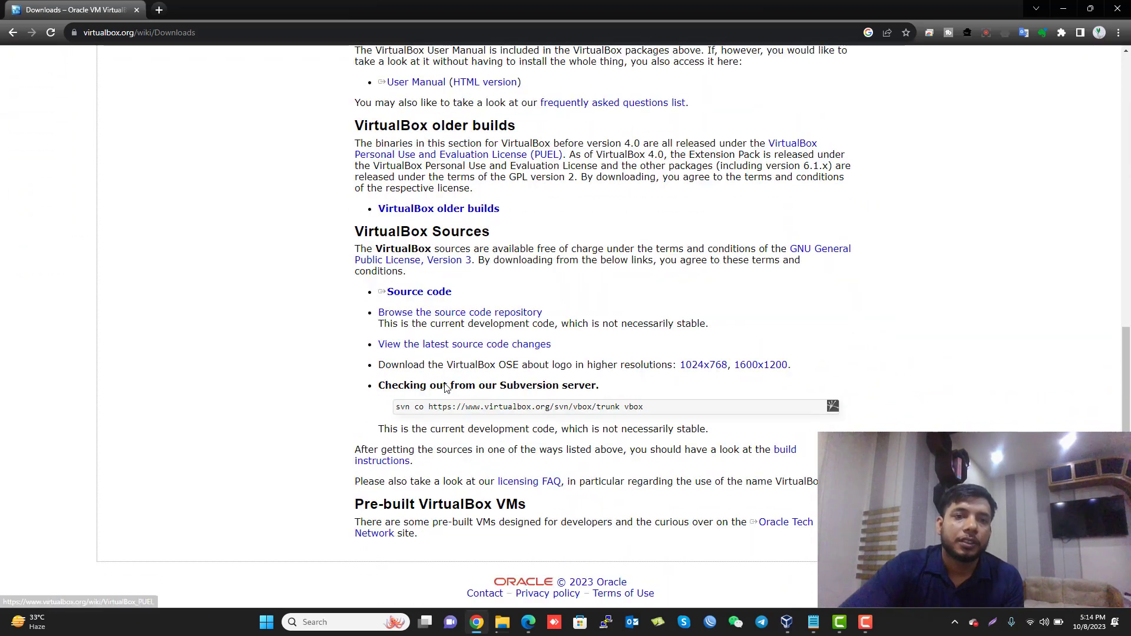
pyautogui.scroll(10, 446, 387)
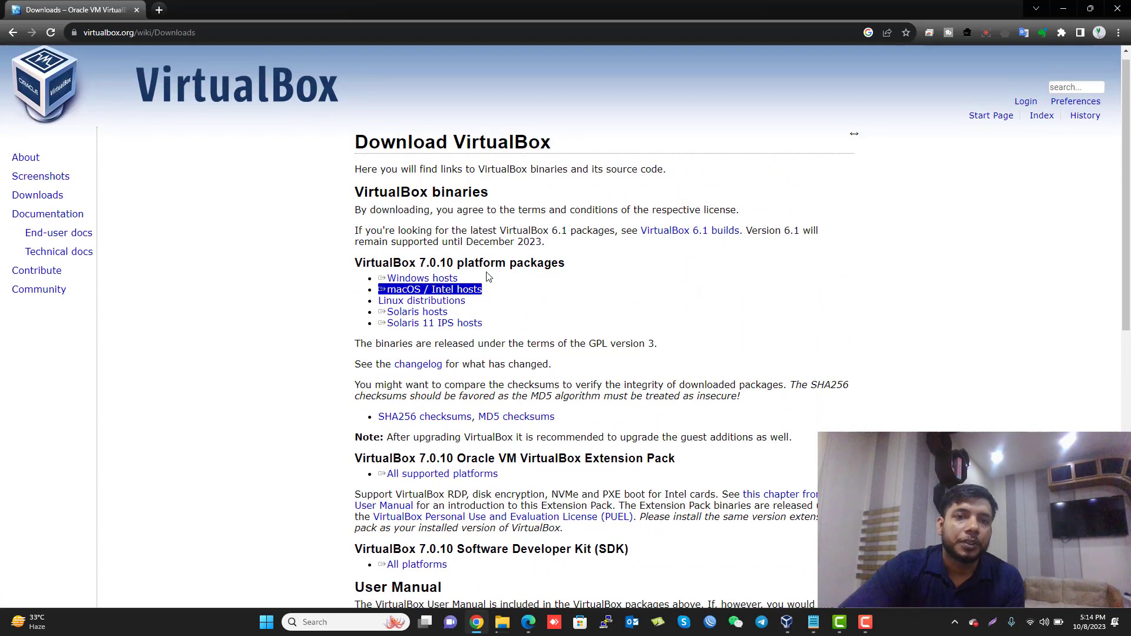
pyautogui.click(433, 278)
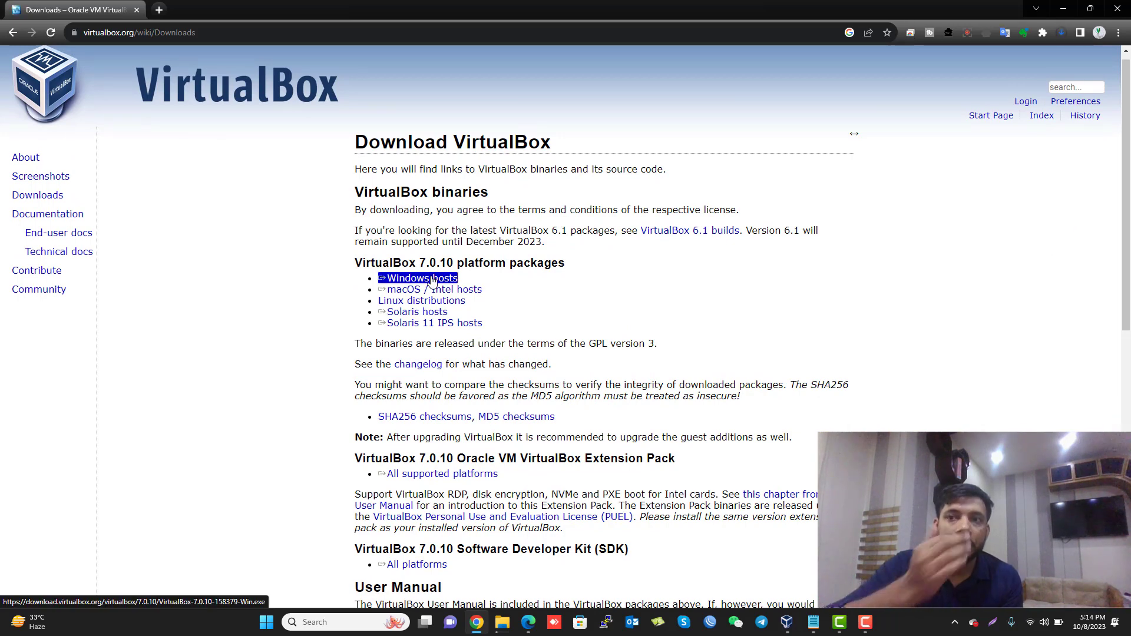
pyautogui.click(1064, 31)
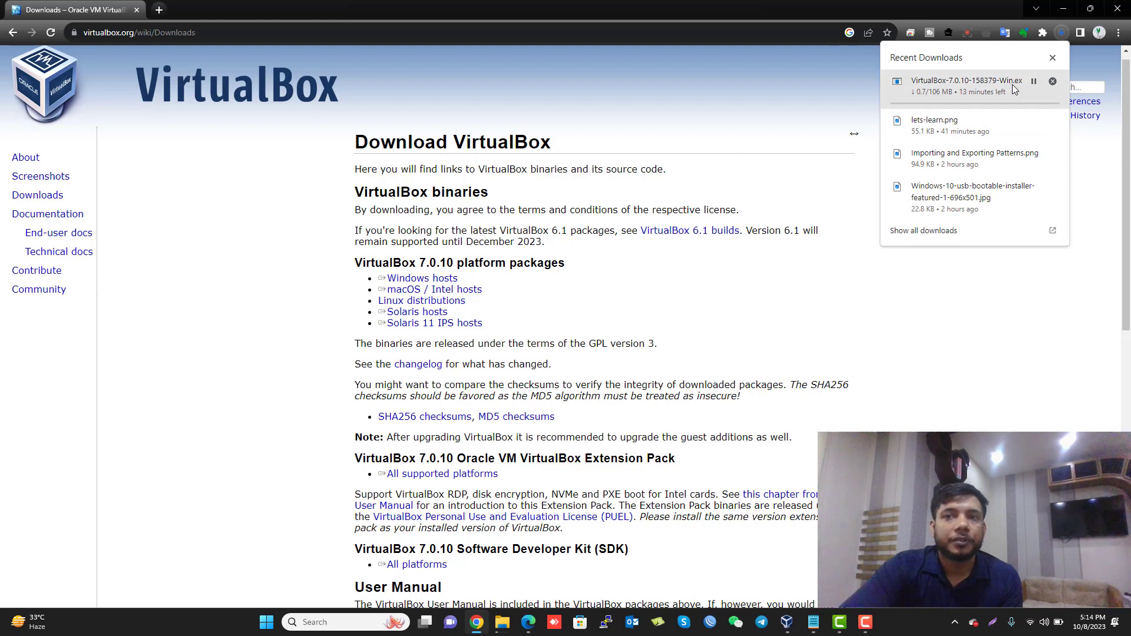
# Cancel the download of VirtualBox-7.0.10-158379-Win.exe and close the VirtualBox Downloads page
pyautogui.click(1055, 81)
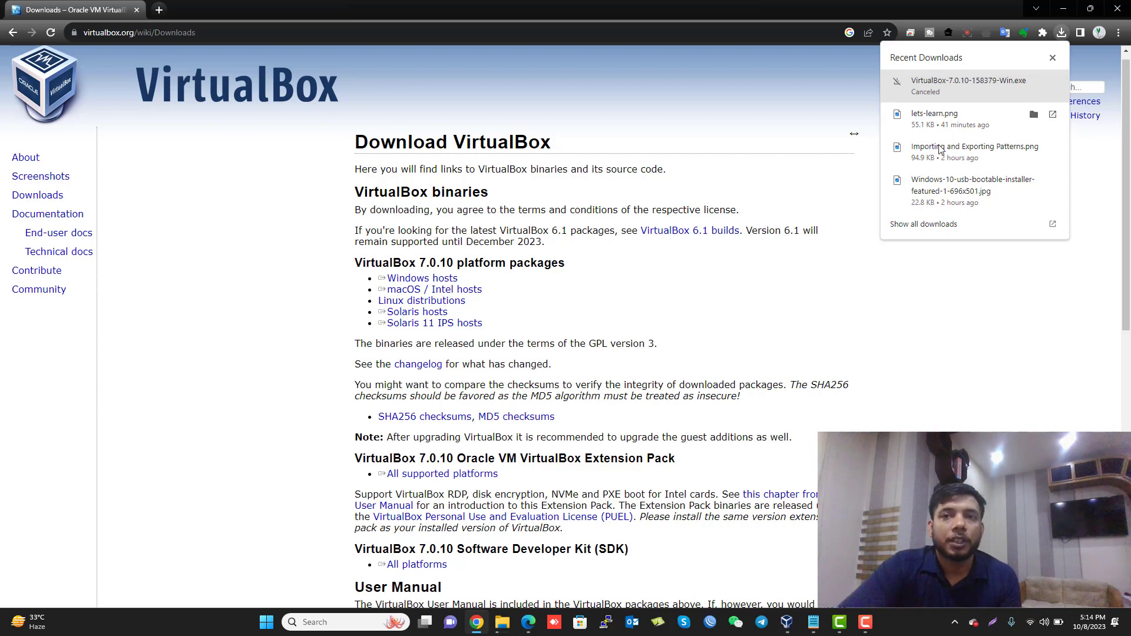
pyautogui.click(752, 153)
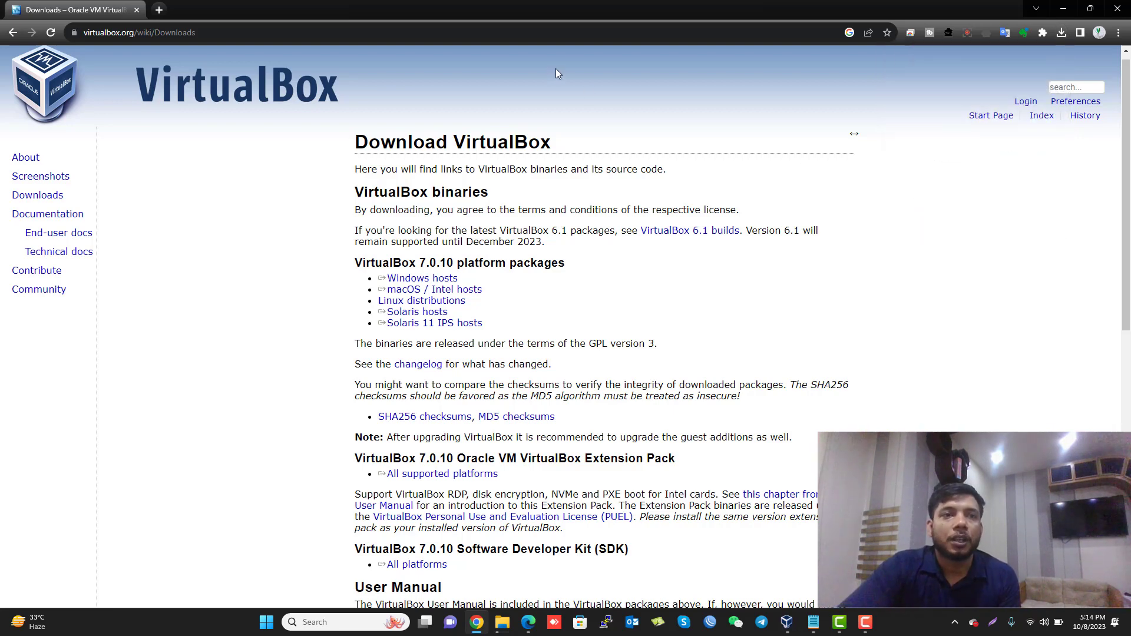
pyautogui.click(137, 9)
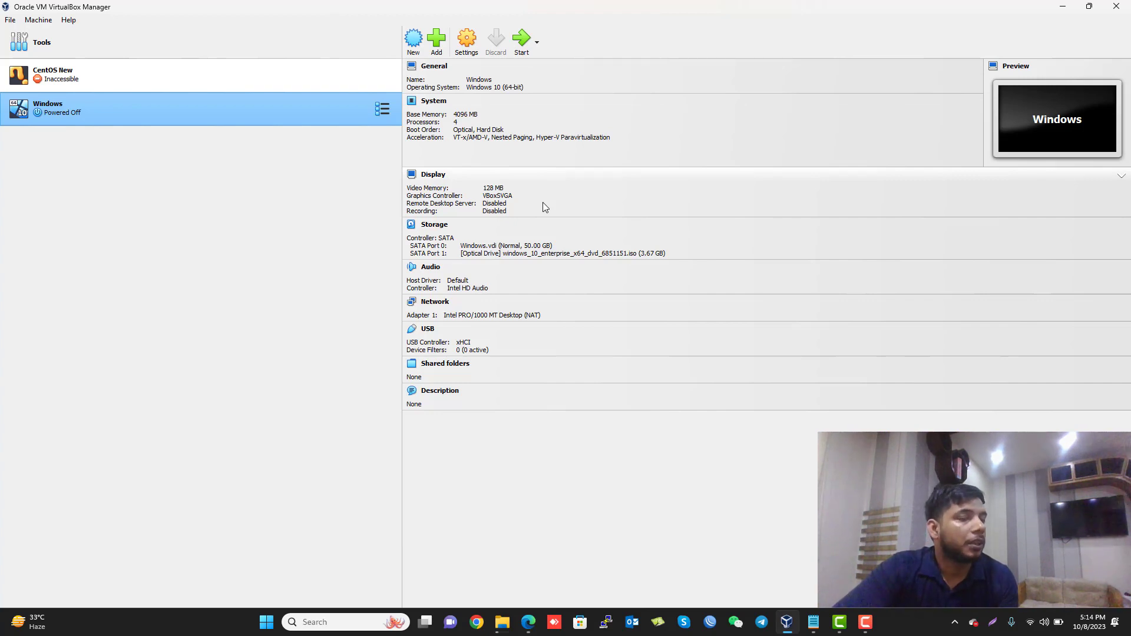
pyautogui.rightClick(305, 112)
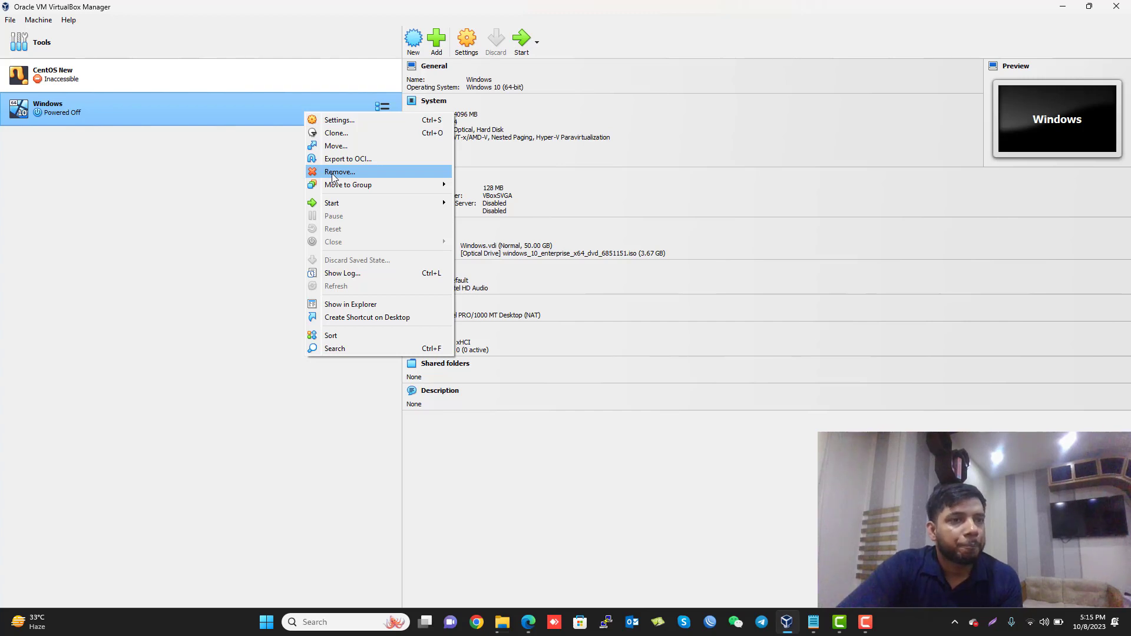
pyautogui.click(178, 98)
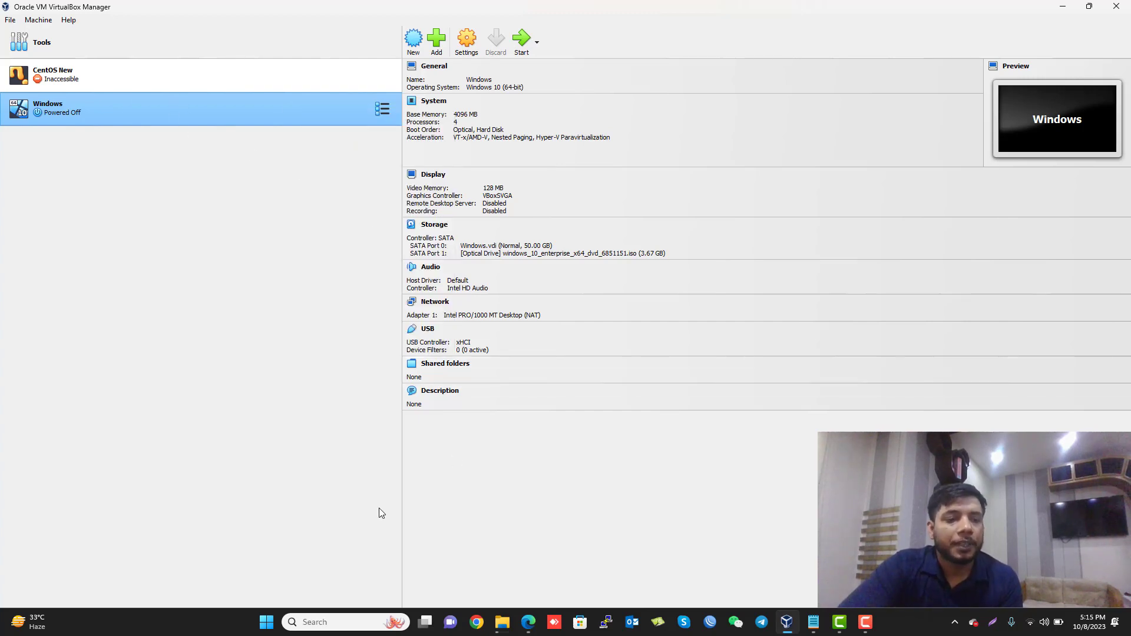
# Search Windows for "vm" to locate the VirtualBox app, then clear the search and return to VirtualBox Manager
pyautogui.press('super')
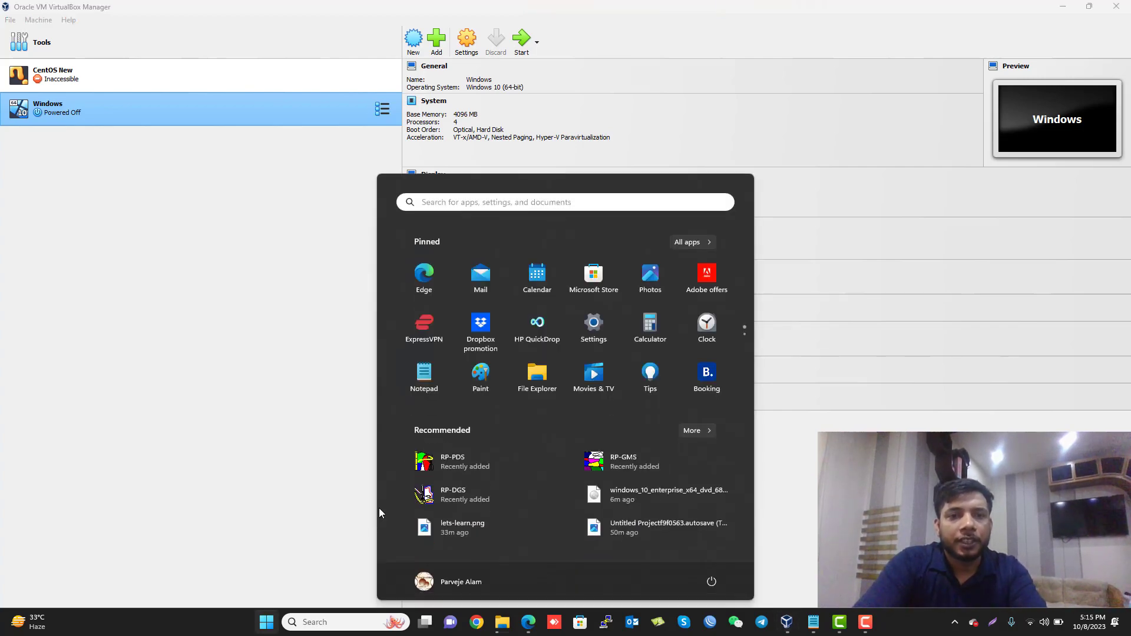
pyautogui.write('vm')
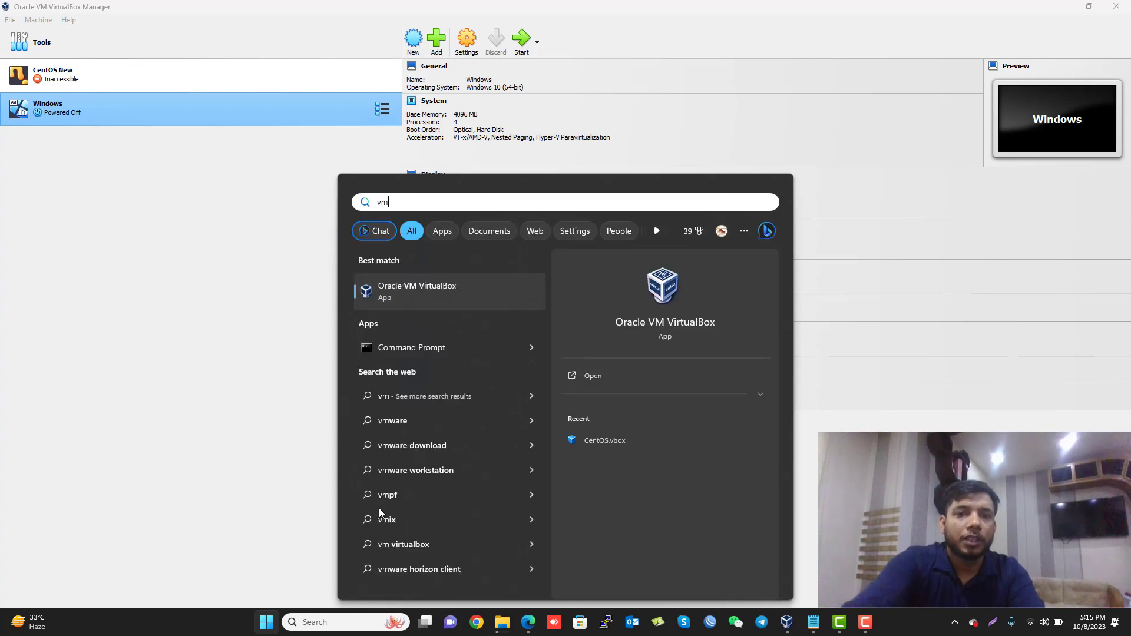
pyautogui.press('BackSpace')
pyautogui.press('BackSpace')
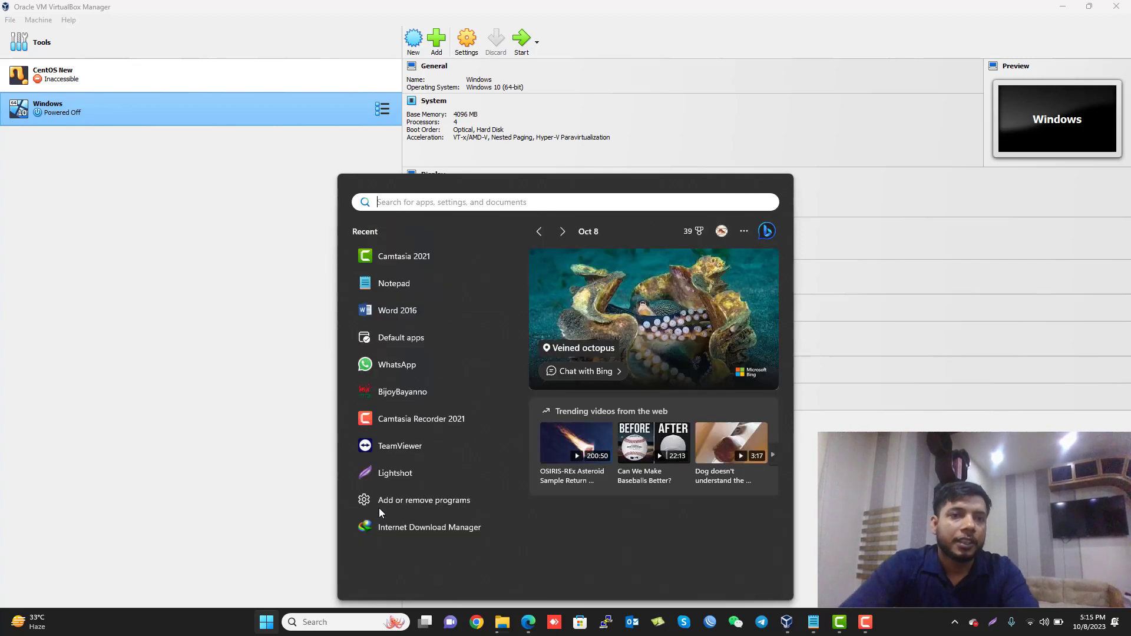
pyautogui.click(330, 111)
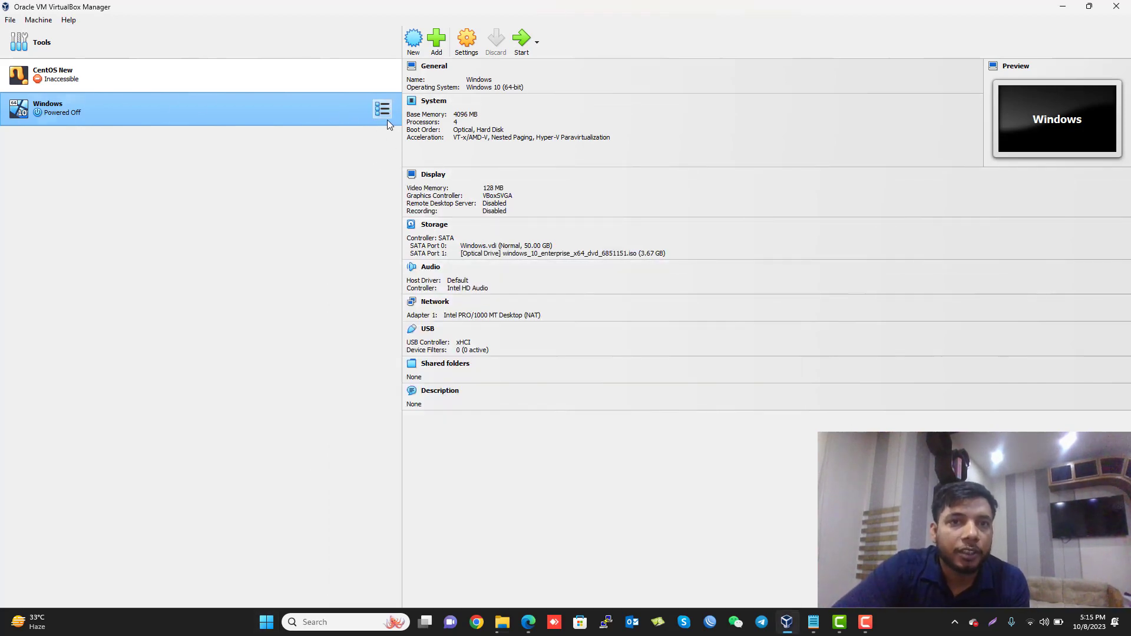
# Switch to File Explorer and open the Windows machine's folder inside VirtualBox VMs on New Volume (E:) to view its files
pyautogui.moveTo(506, 622)
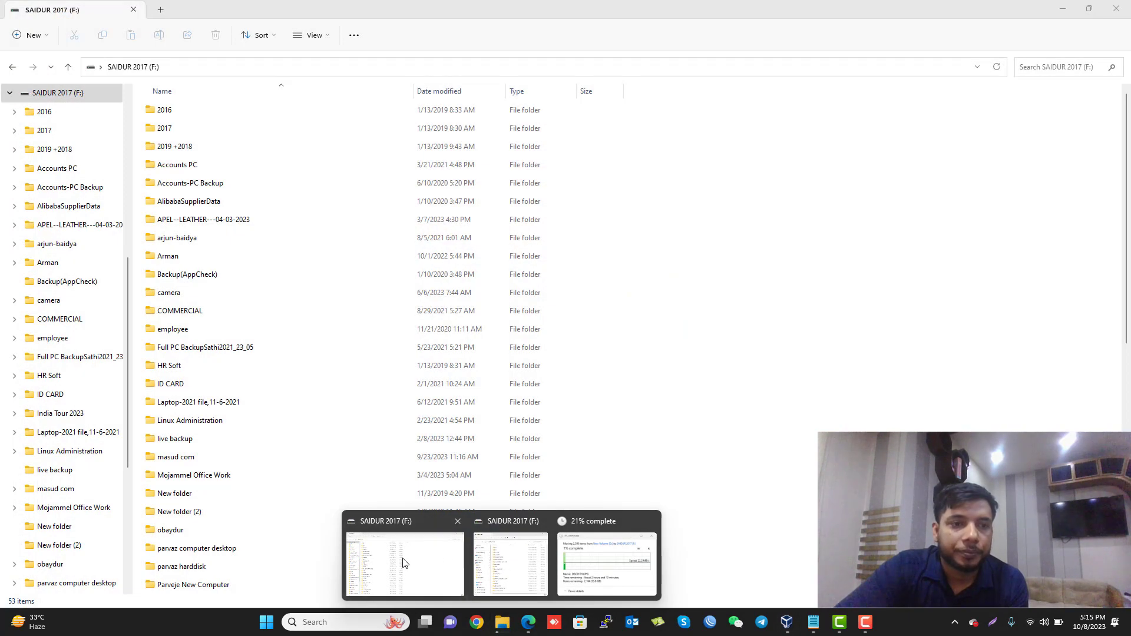
pyautogui.click(404, 562)
pyautogui.scroll(3, 73, 336)
pyautogui.scroll(3, 72, 337)
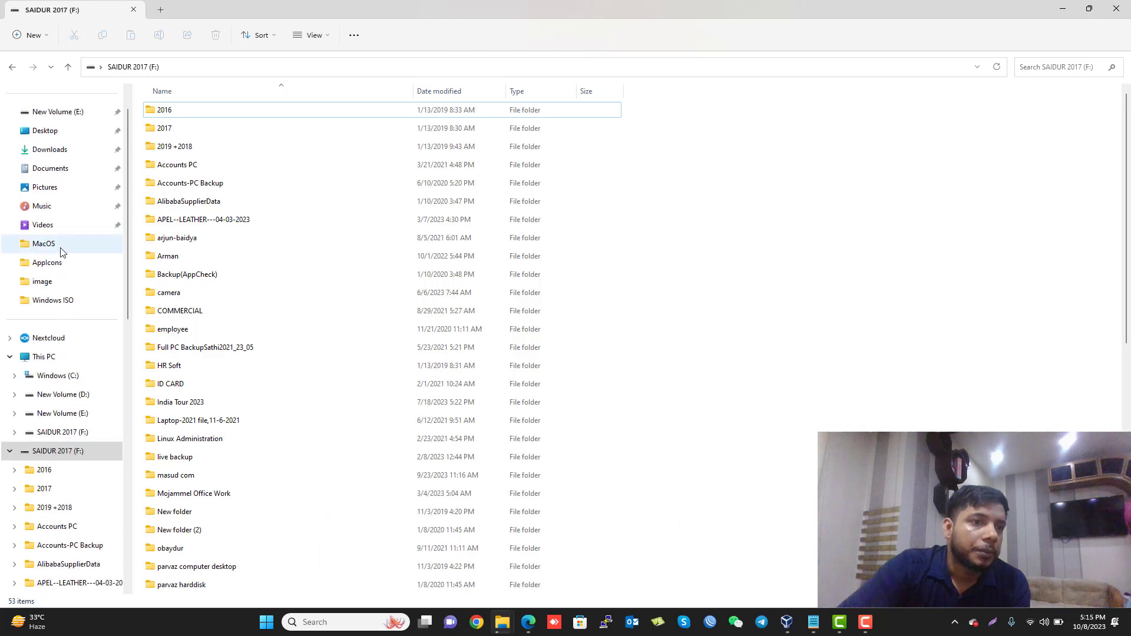
pyautogui.click(70, 417)
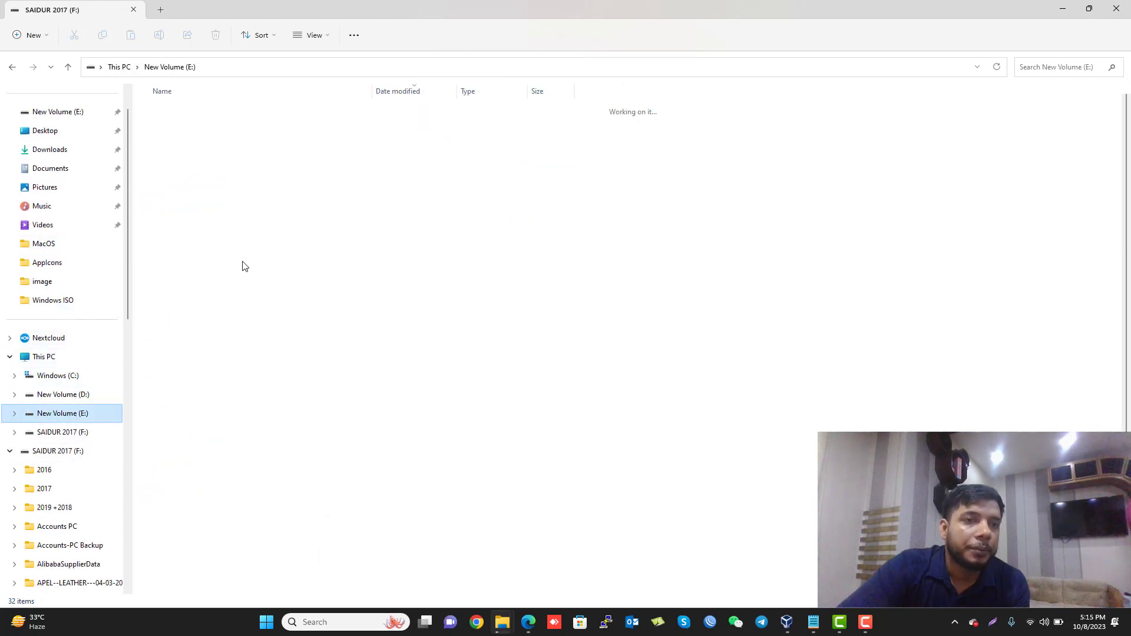
pyautogui.click(195, 150)
pyautogui.doubleClick(194, 151)
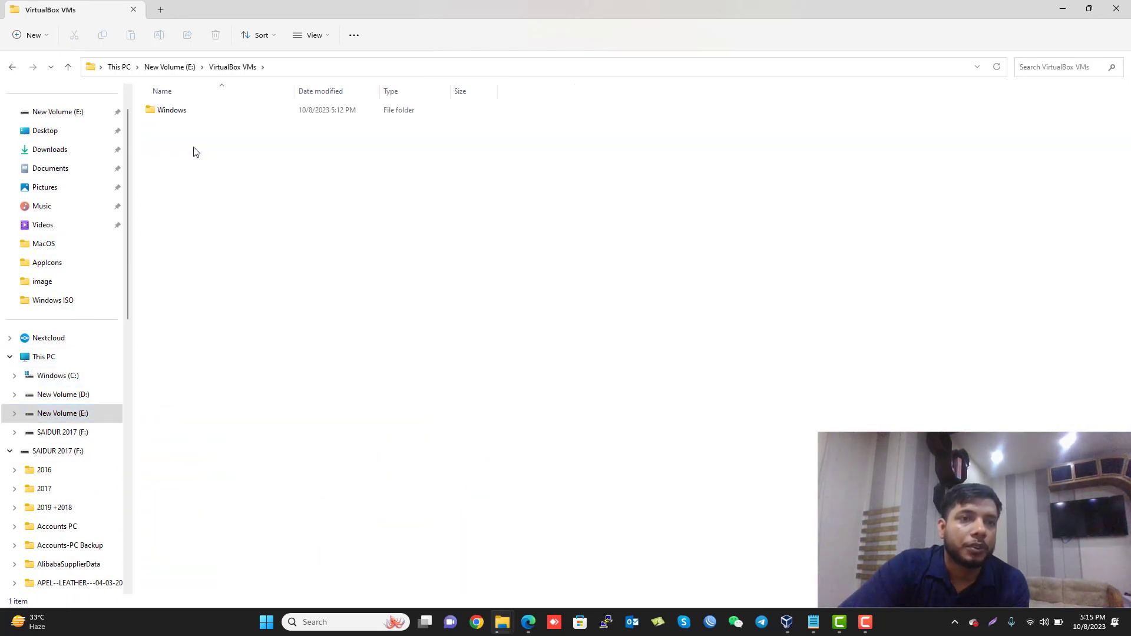
pyautogui.doubleClick(178, 111)
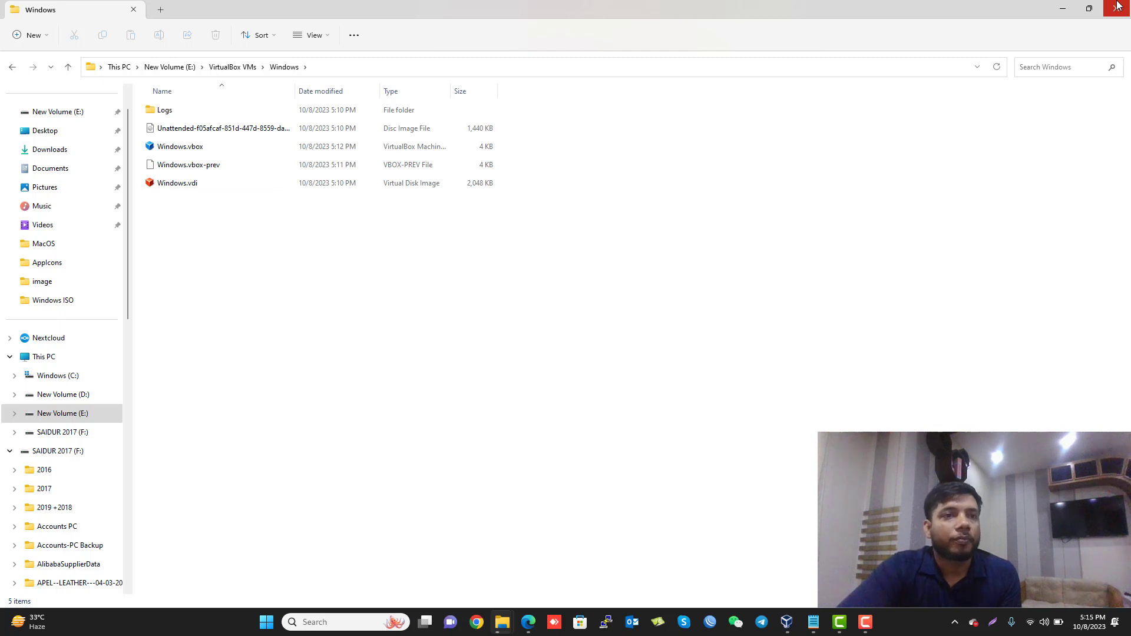
# Check the properties of the VirtualBox VMs folder on New Volume (E:) and close File Explorer
pyautogui.click(59, 415)
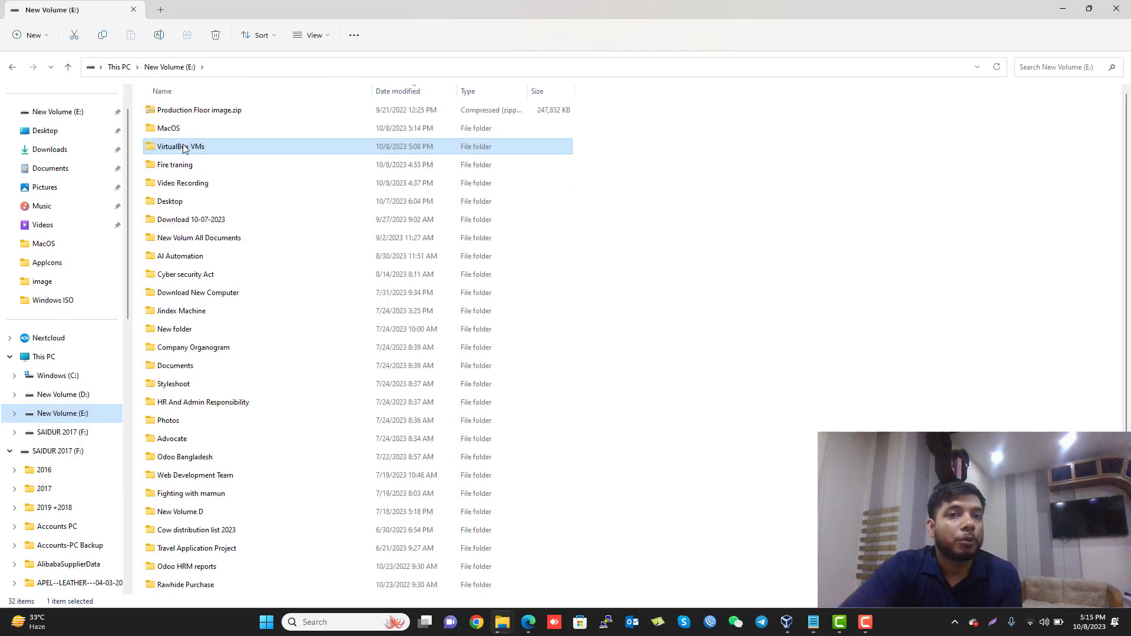
pyautogui.rightClick(183, 149)
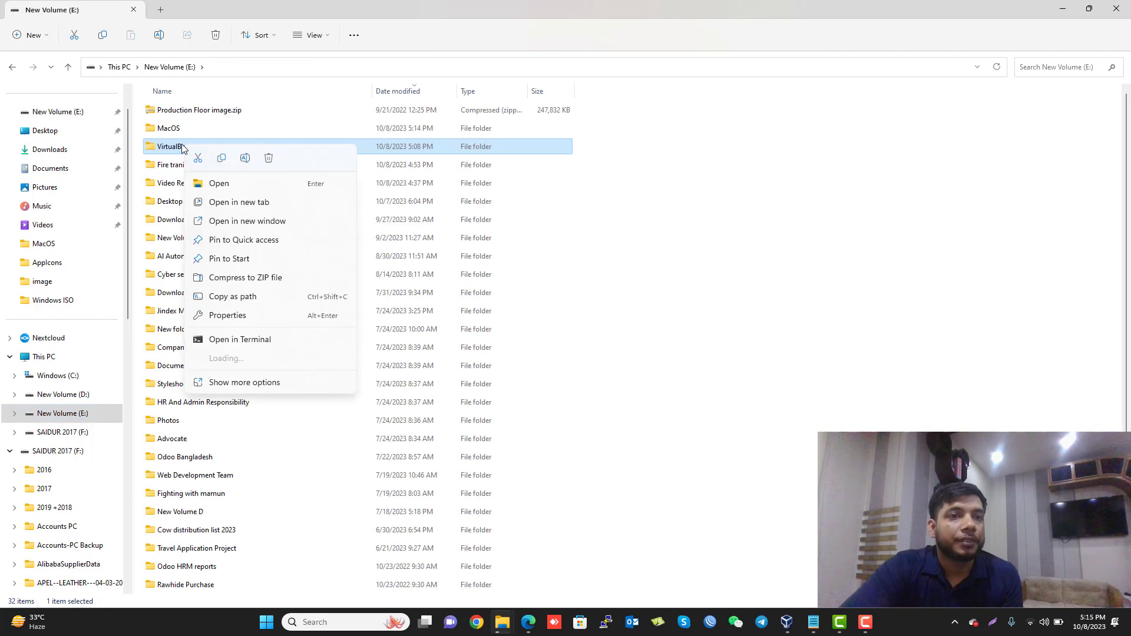
pyautogui.click(250, 318)
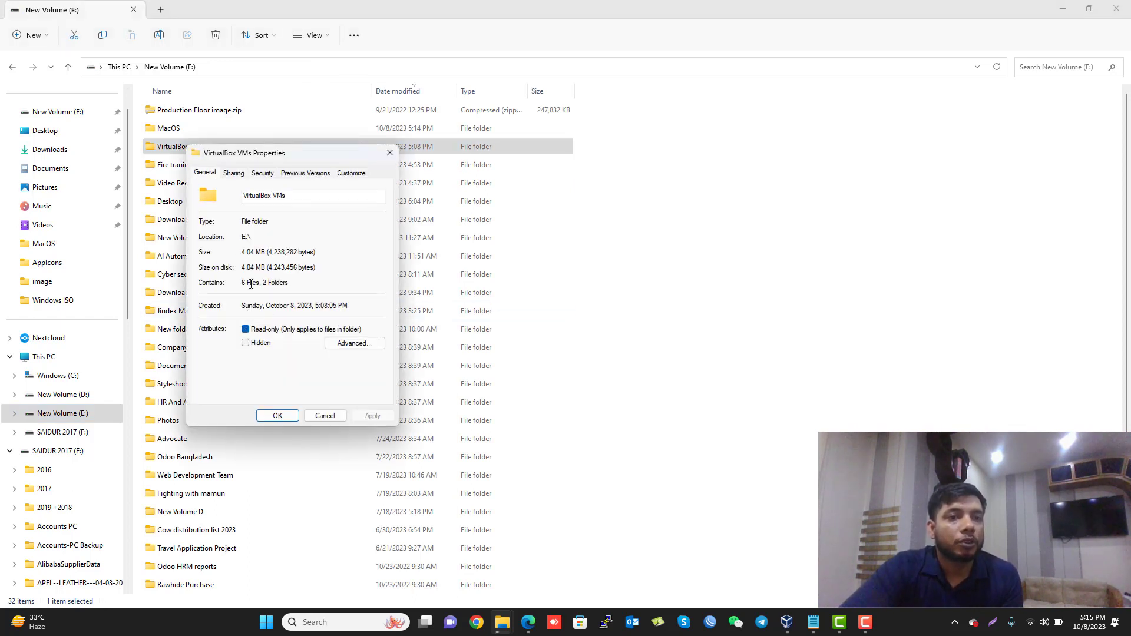
pyautogui.click(389, 153)
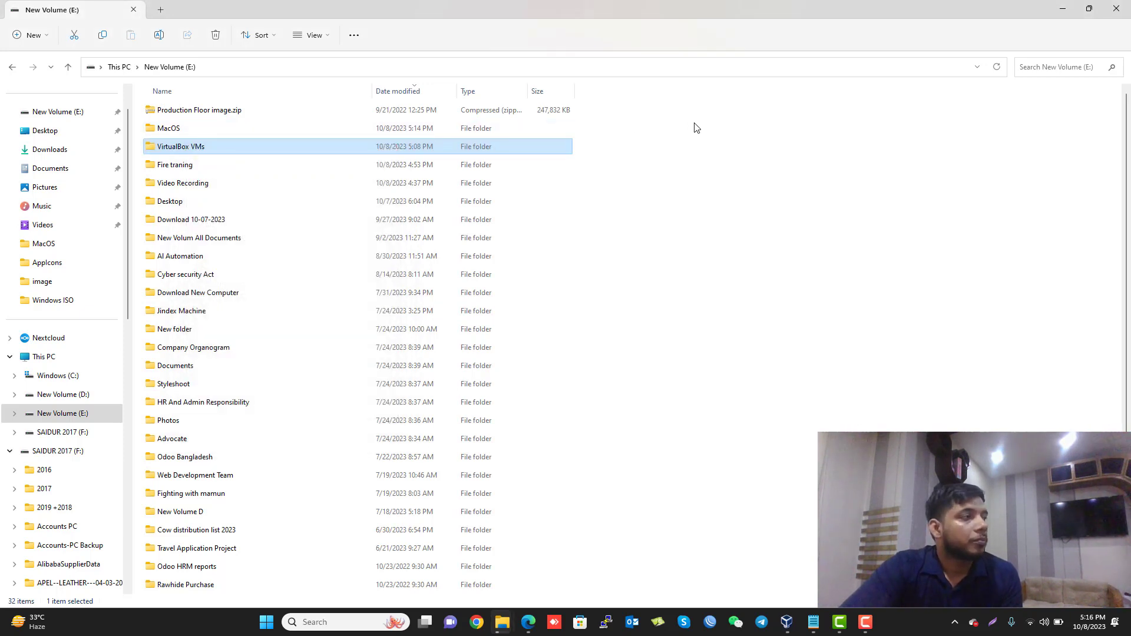
pyautogui.click(1122, 4)
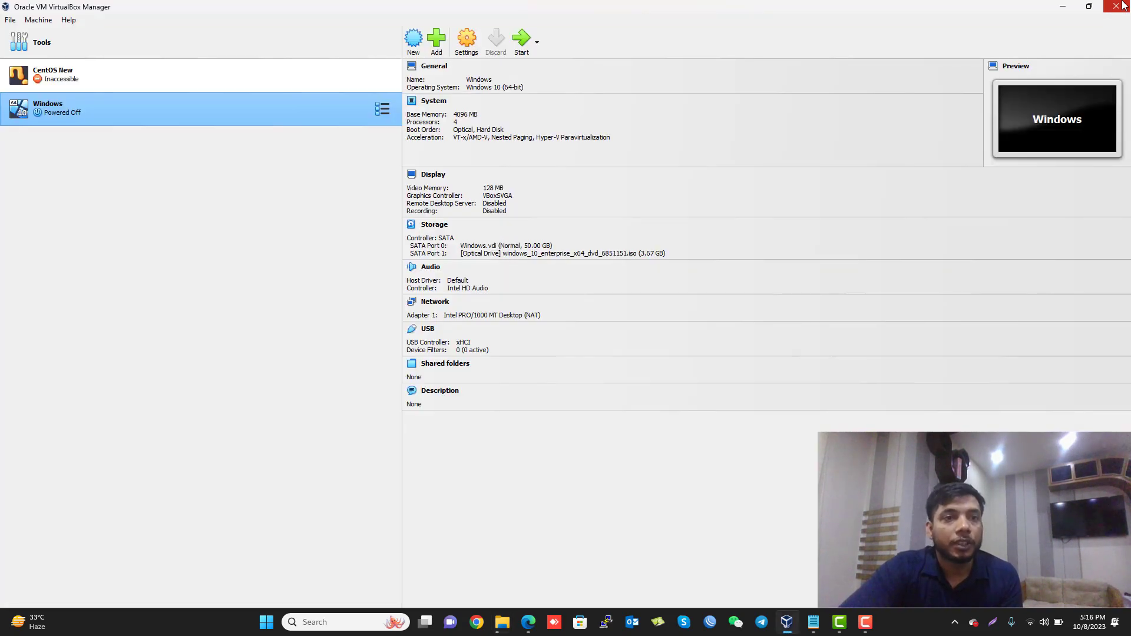
pyautogui.moveTo(860, 629)
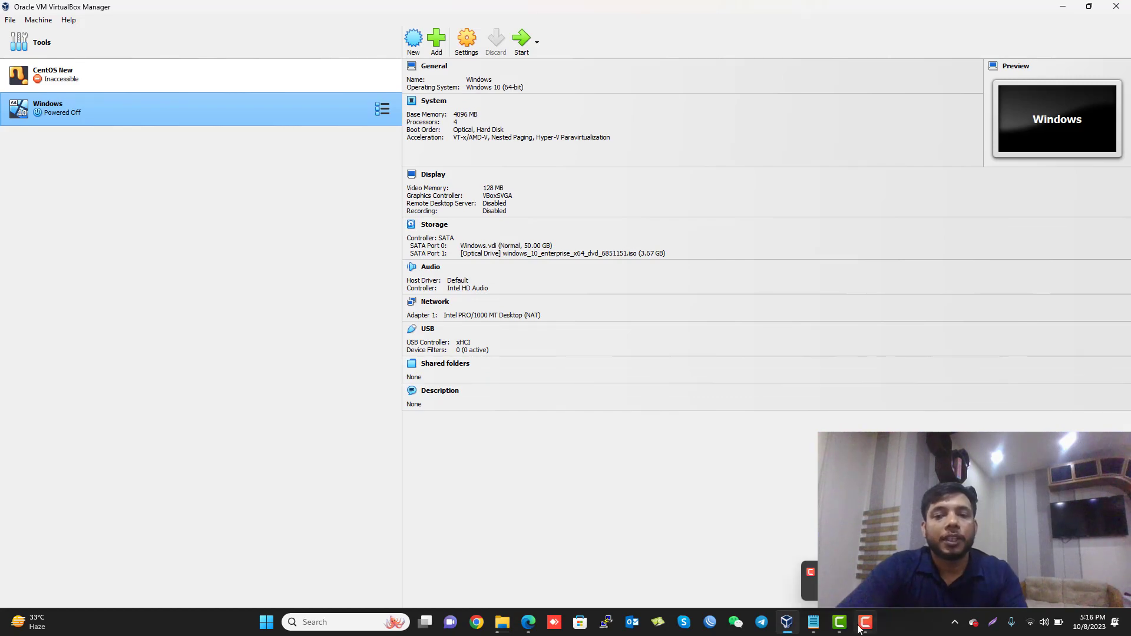